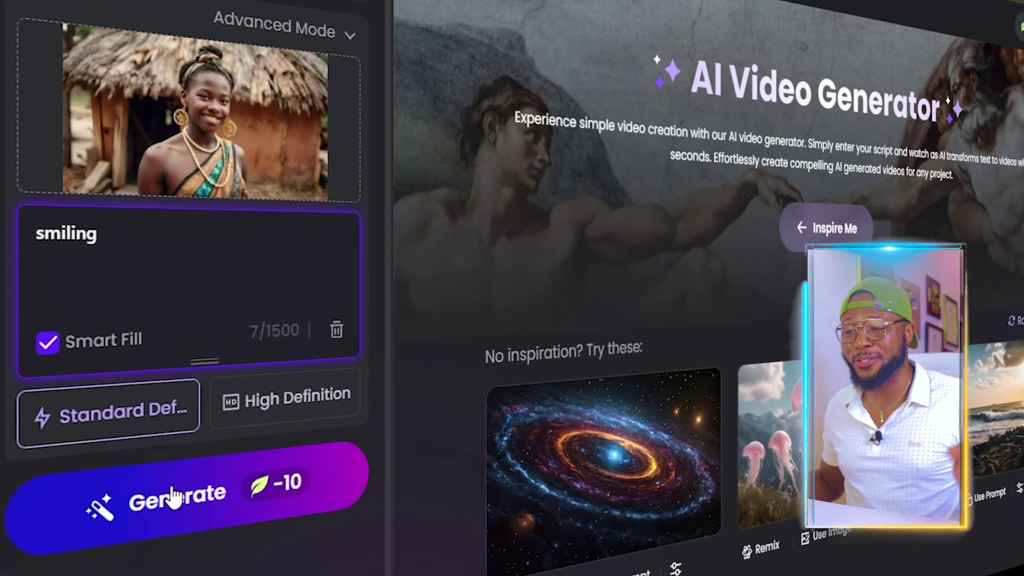
Generate a standard-definition AI video from the woman's portrait with the prompt "smiling"
click(165, 499)
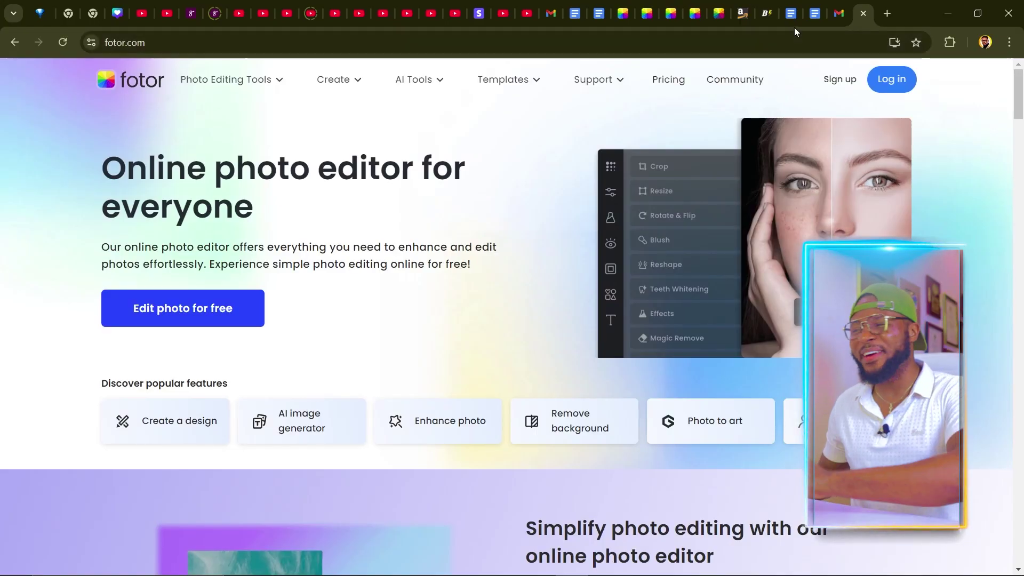
Start signing up for a new Fotor account
click(837, 82)
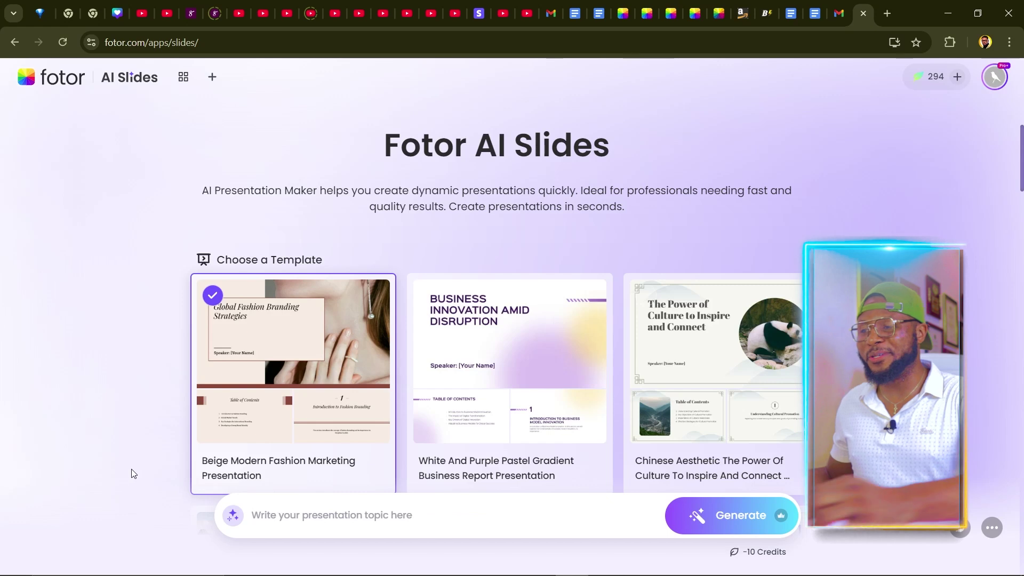
Enter "How to Start and Run a Successful Faceless YouTube Channel" as the presentation topic
click(263, 515)
text(How to Start and Run a Successful Faceless YouTube Channel)
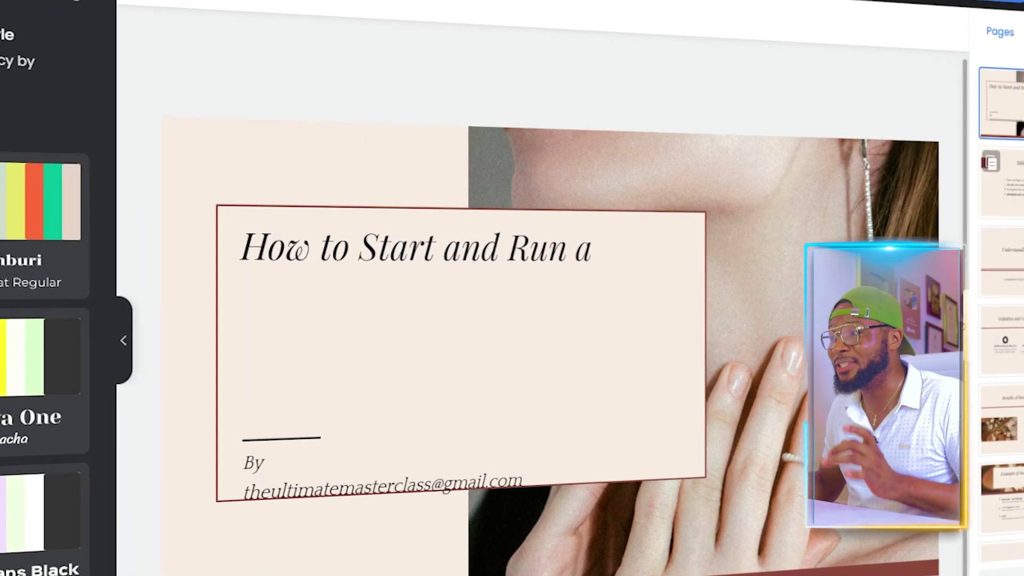
View the AI Write rewriting options for the first entry on the table of contents slide
key(Down)
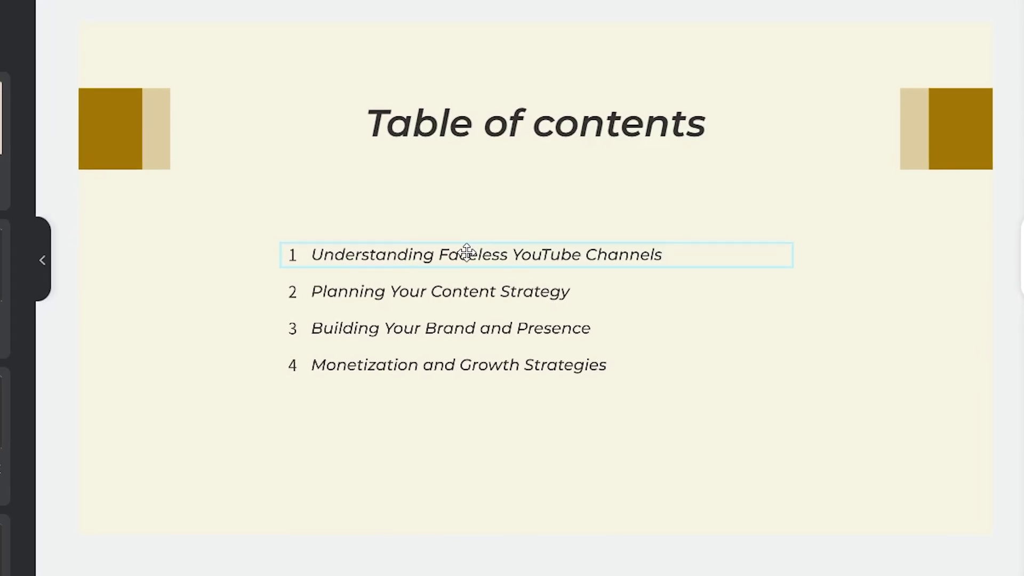
click(470, 256)
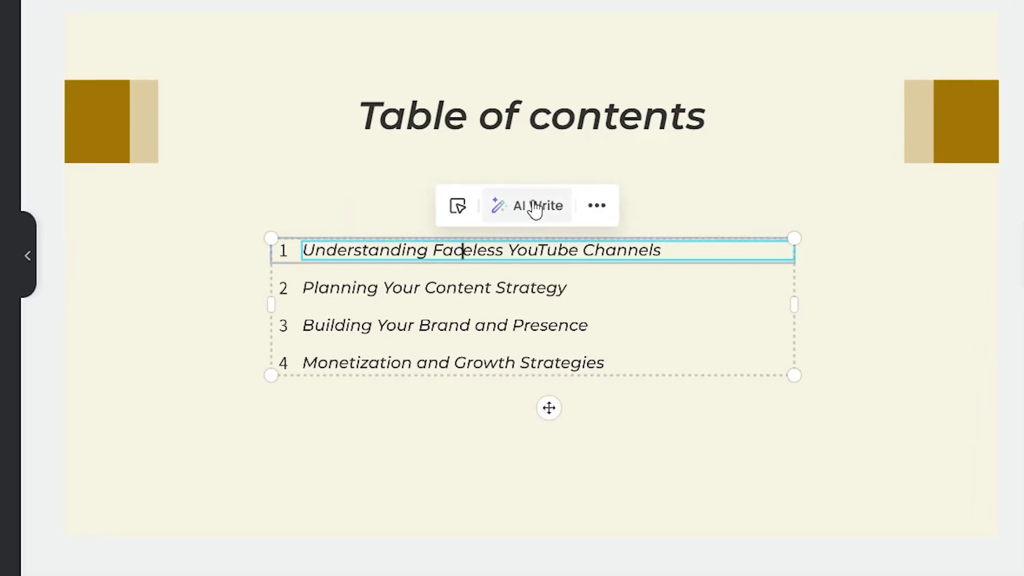
click(535, 210)
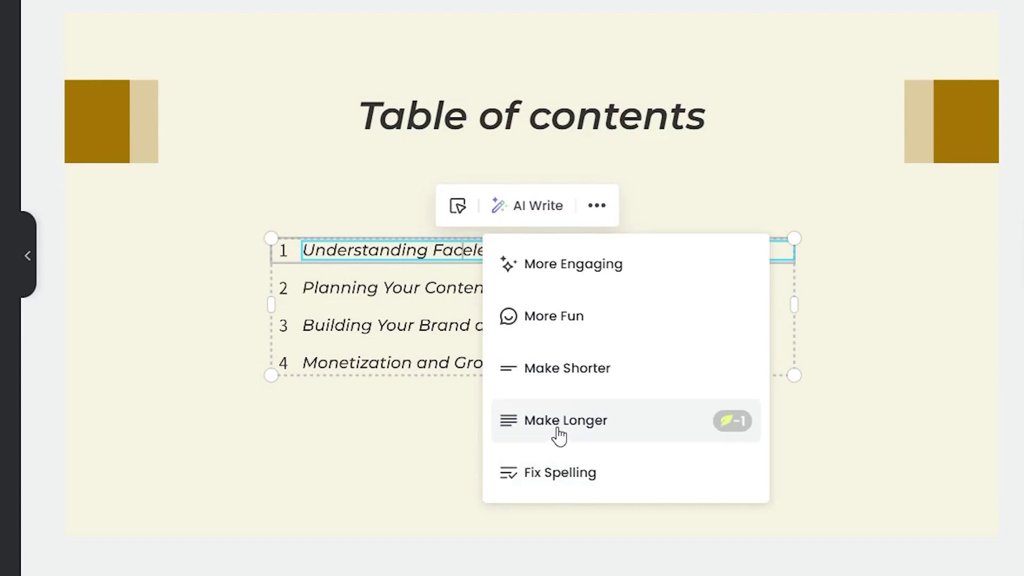
click(348, 453)
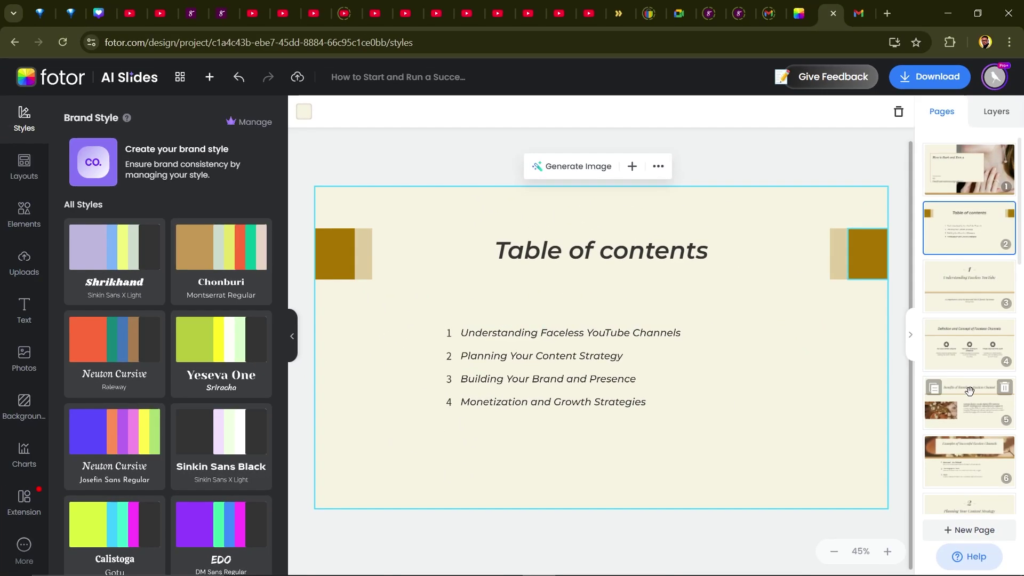
Rewrite the paragraph on the "Benefits of Running a Faceless Channel" slide with AI Write's More Fun option
click(1020, 409)
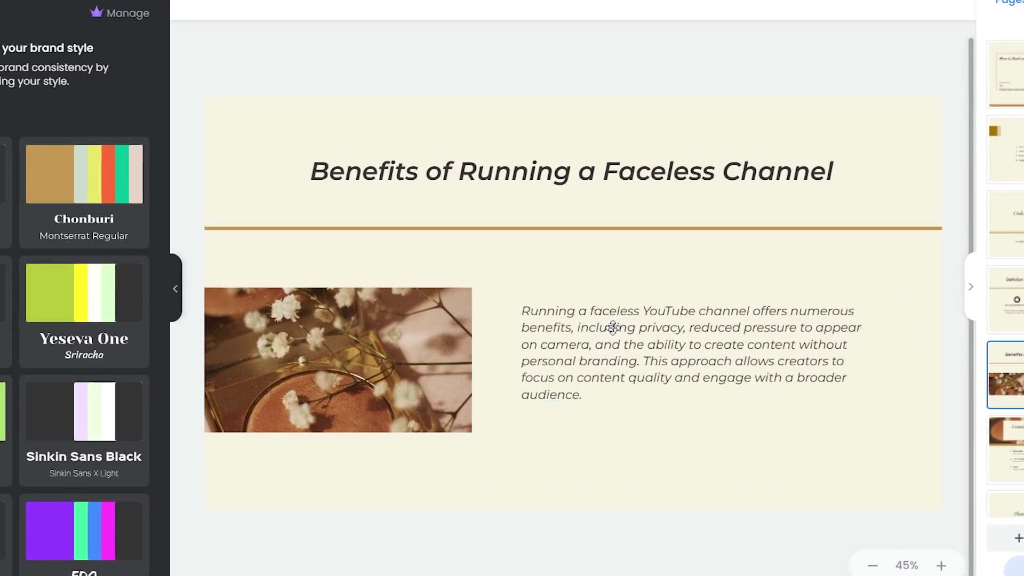
click(634, 368)
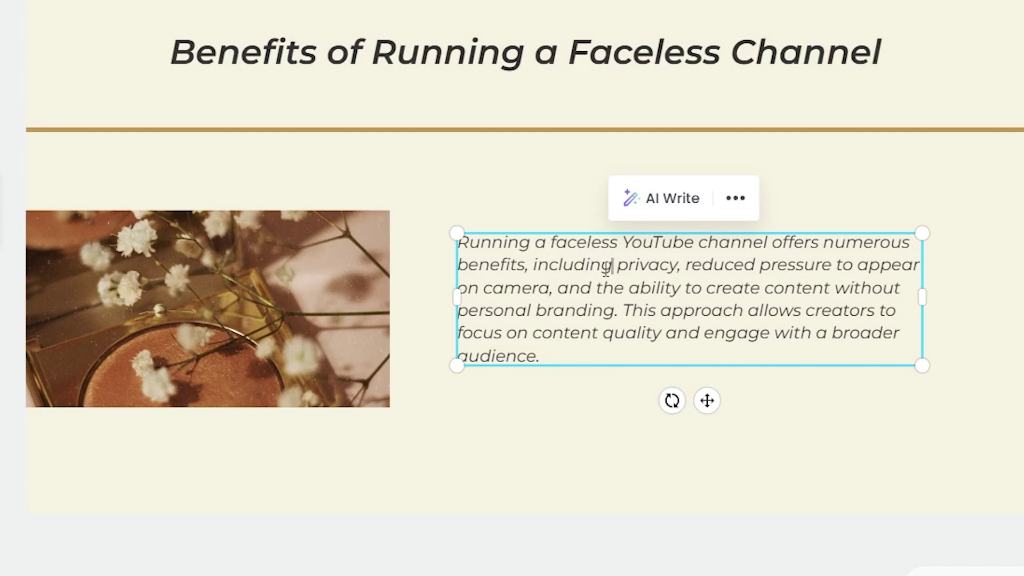
click(679, 208)
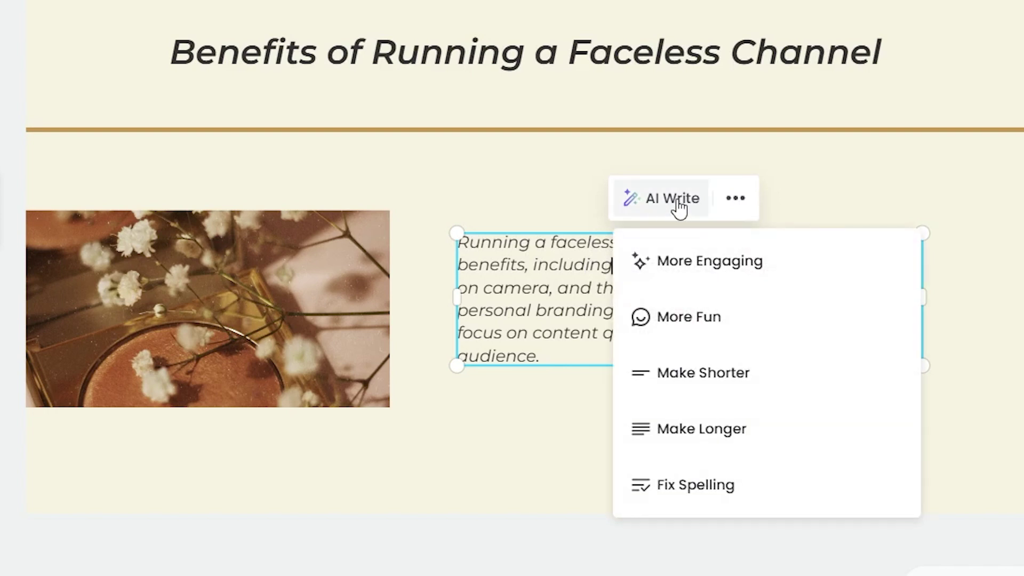
click(709, 320)
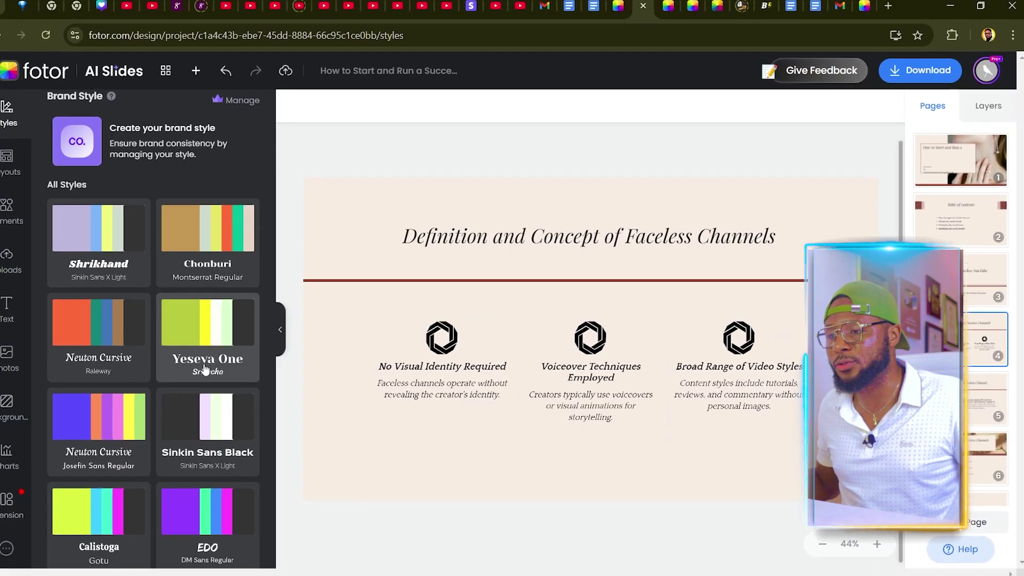
Apply the Neuton Cursive and Raleway style to the presentation and check the title and table of contents slides
scroll(205, 368, down, 2)
scroll(122, 291, up, 2)
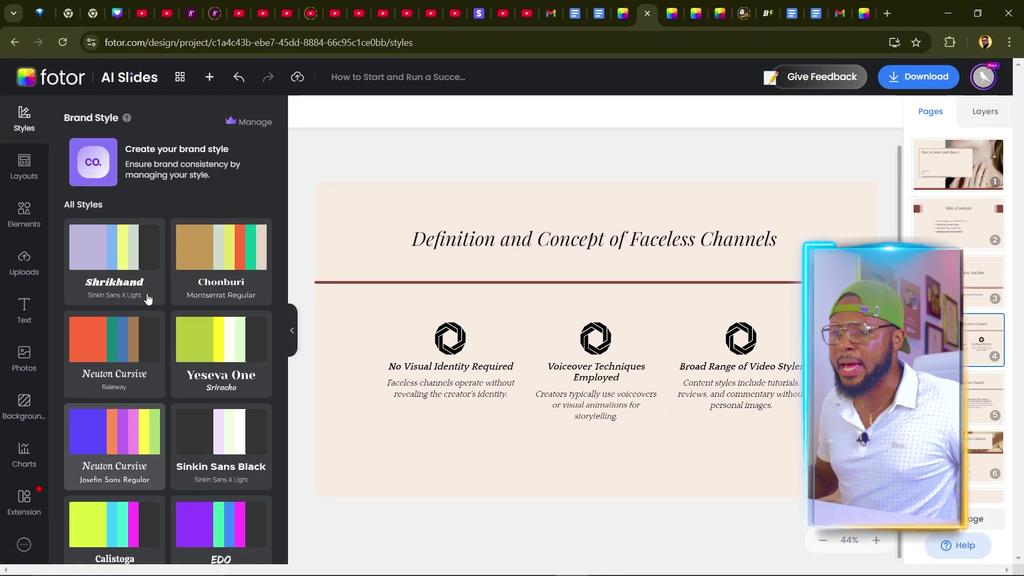
click(119, 340)
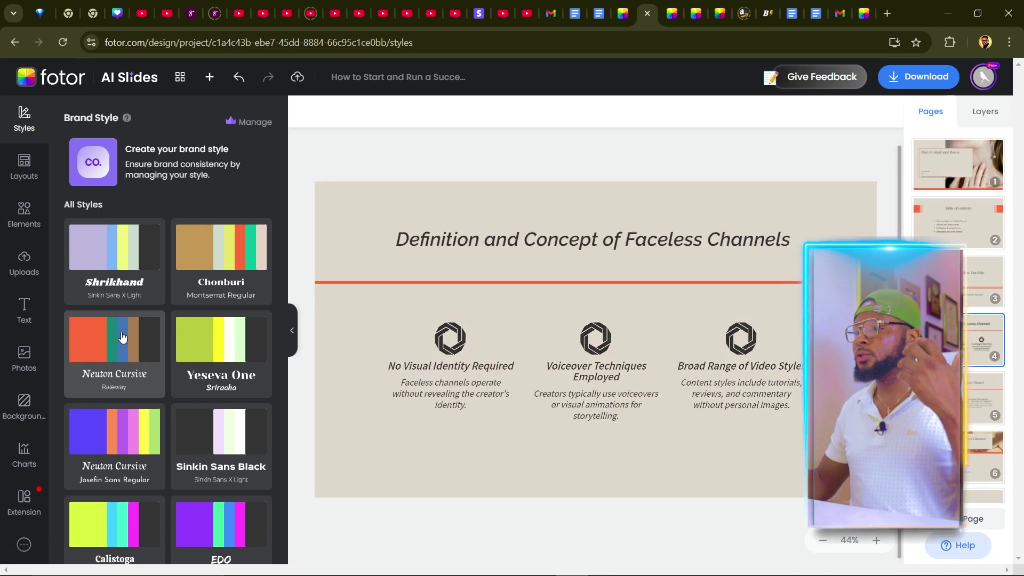
scroll(555, 283, up, 1)
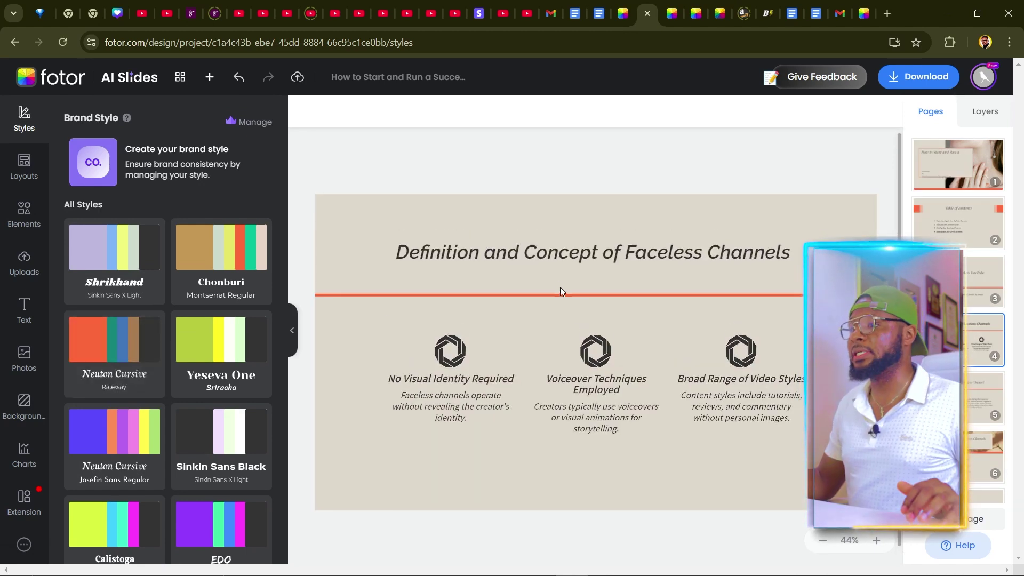
click(969, 178)
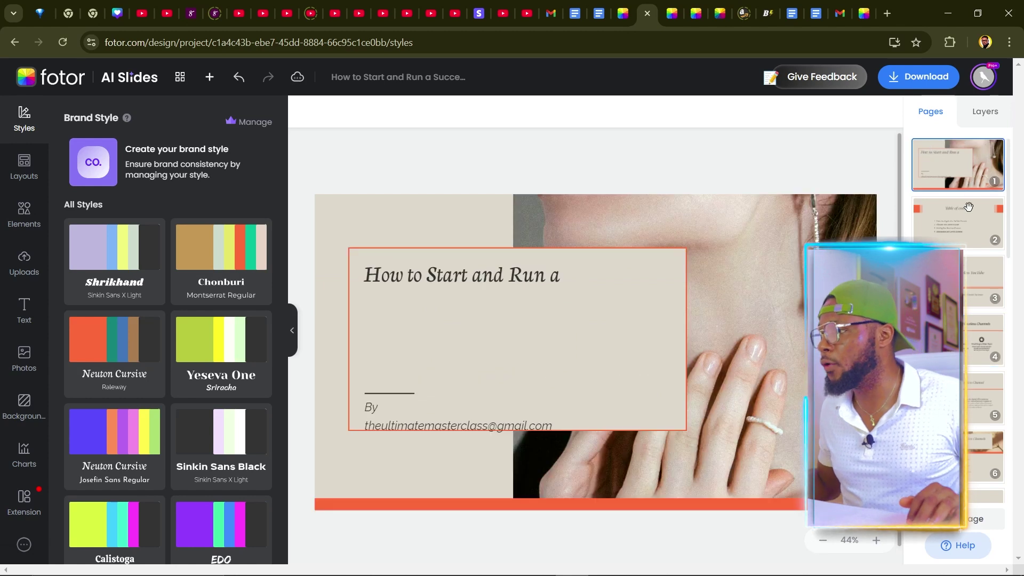
key(Down)
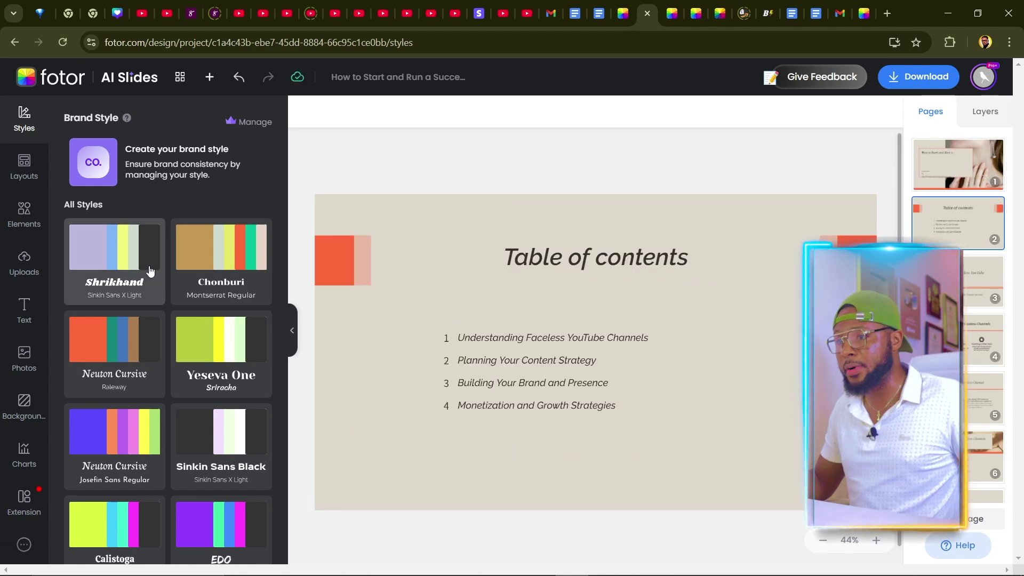
Apply the blue Lato Black and Lato style to the whole presentation
scroll(206, 351, down, 12)
scroll(203, 349, down, 5)
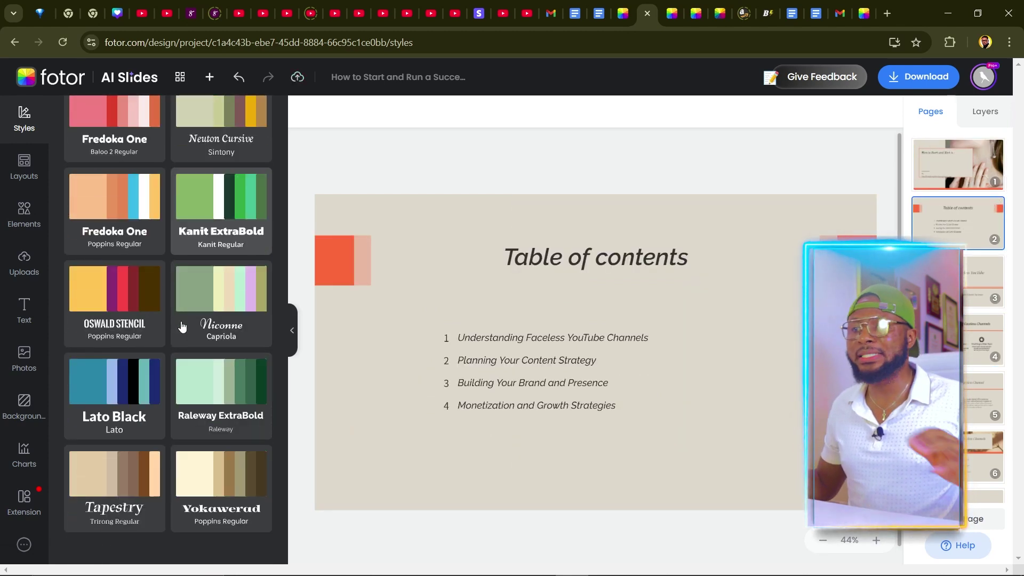
click(106, 387)
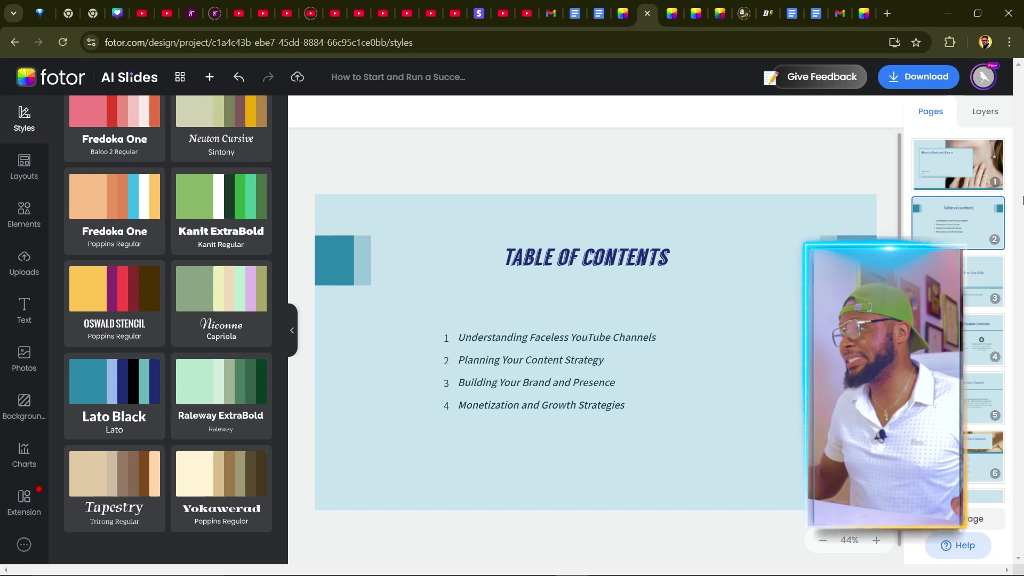
Open the AI image generator for the hands photo on slide 17 and enter the prompt "Youtuber editing a youtube video"
scroll(1013, 286, down, 10)
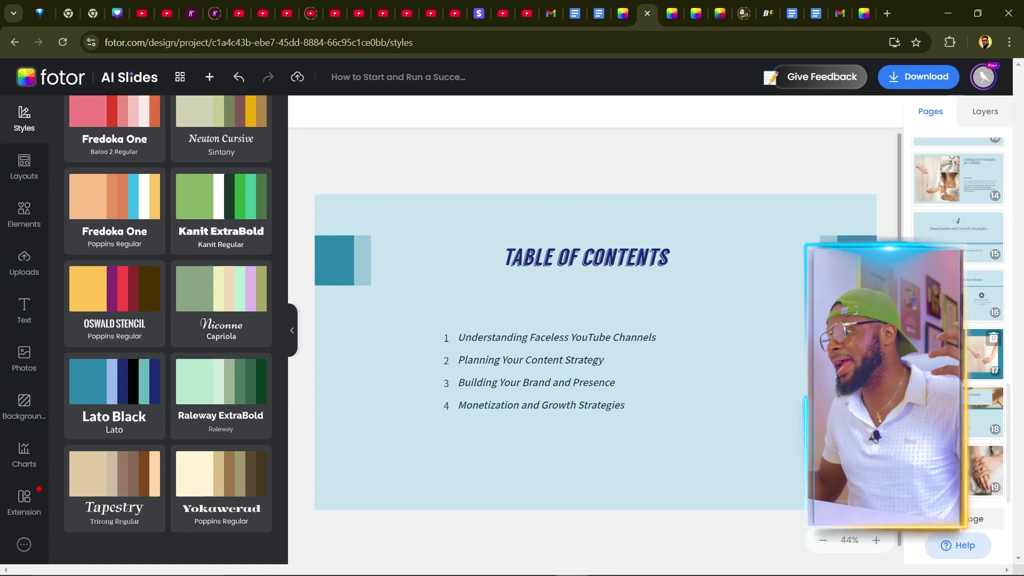
click(986, 355)
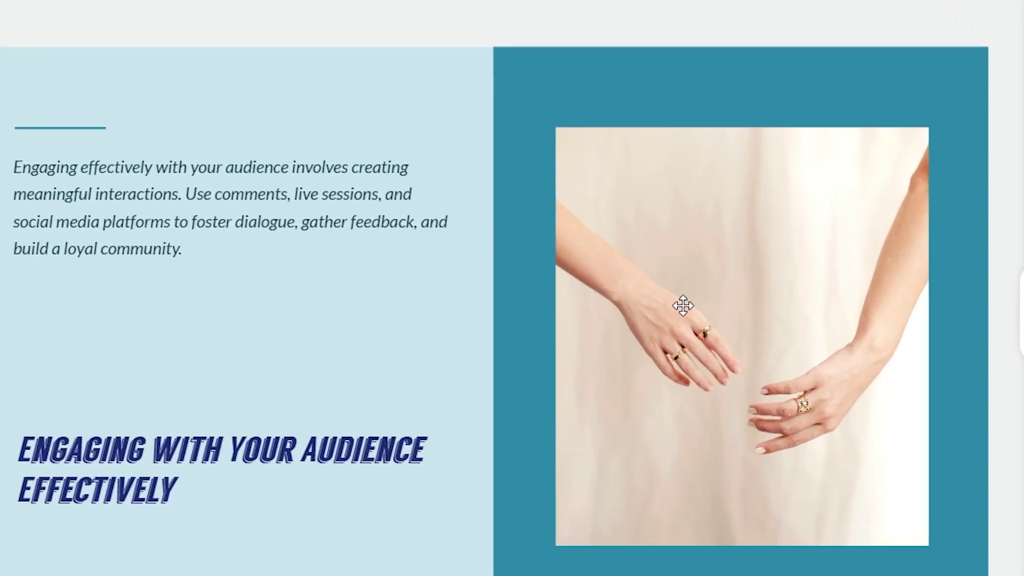
click(719, 278)
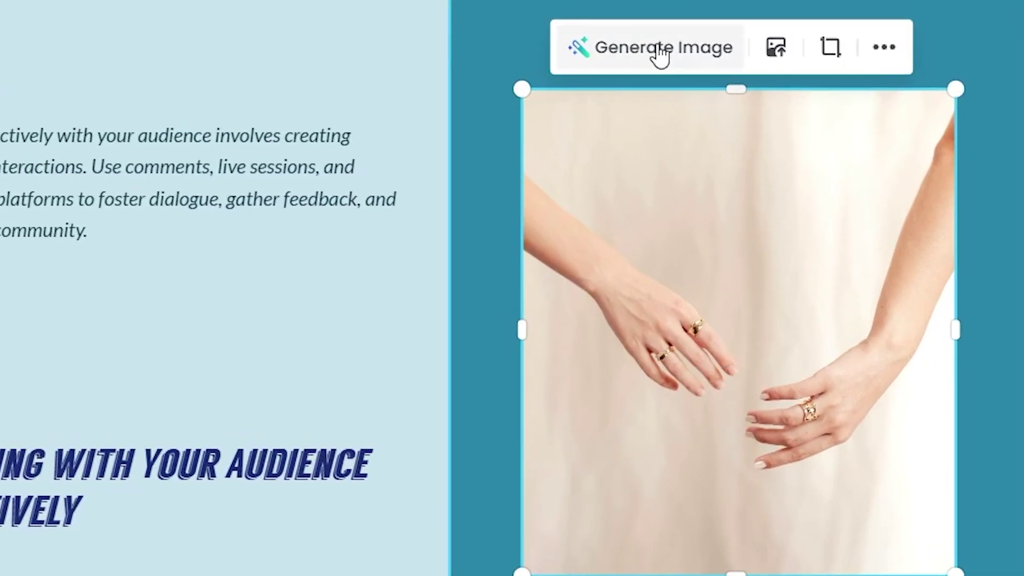
click(663, 50)
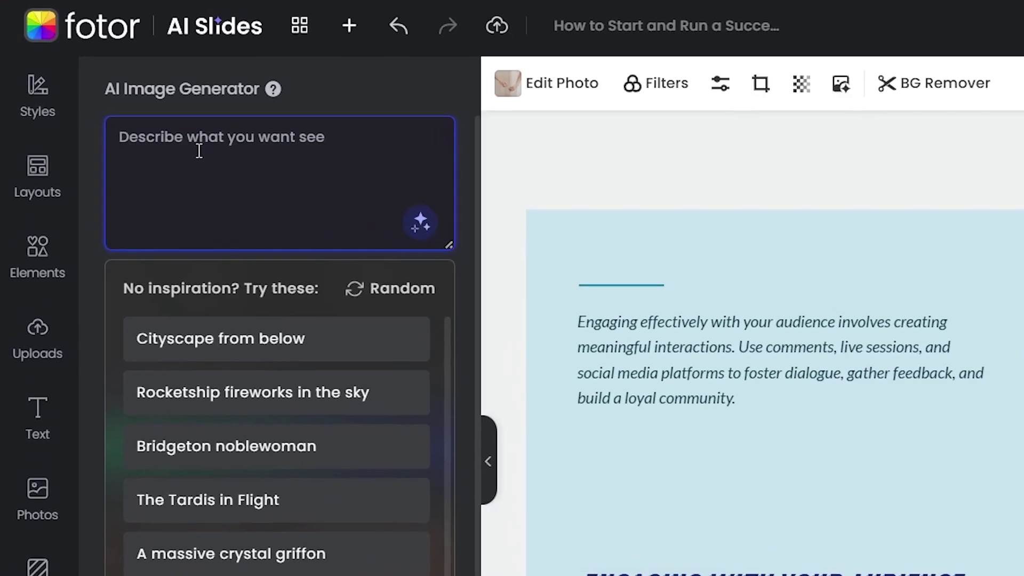
text(Youtuber editing a youtube video)
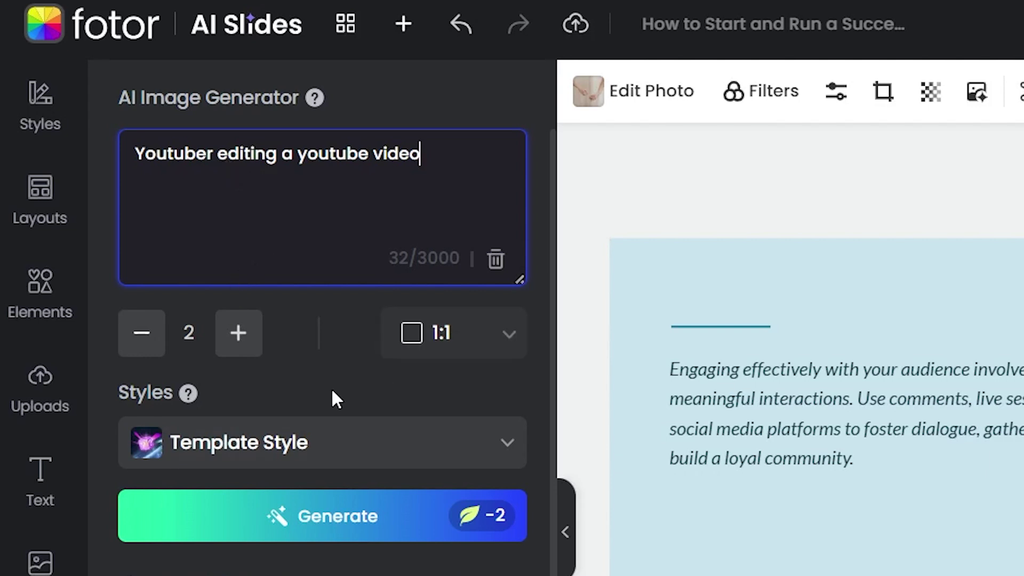
Set the image style to Photography 4, keep the 1:1 ratio, and generate two images
click(302, 449)
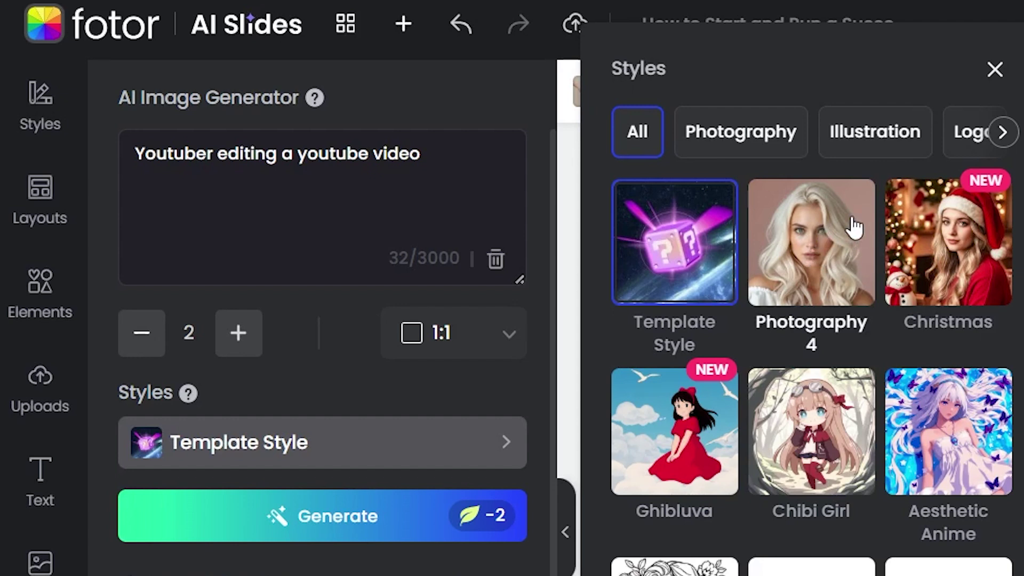
click(811, 278)
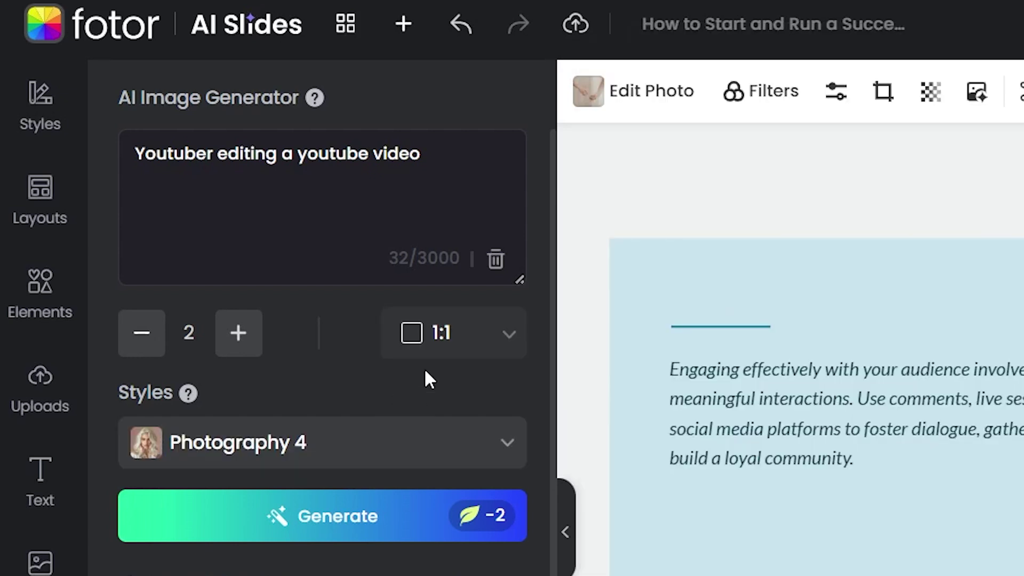
click(477, 342)
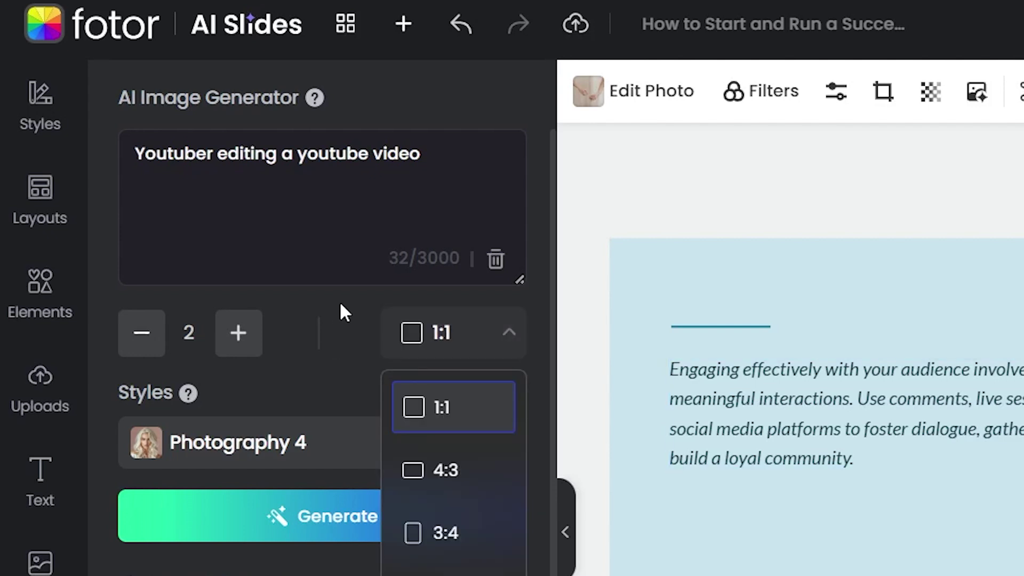
click(307, 335)
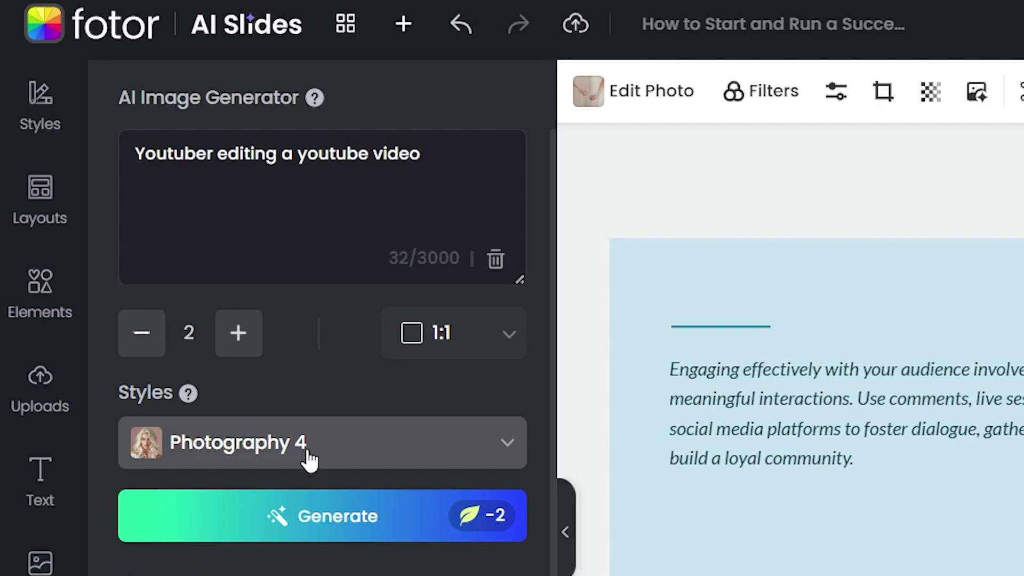
click(294, 517)
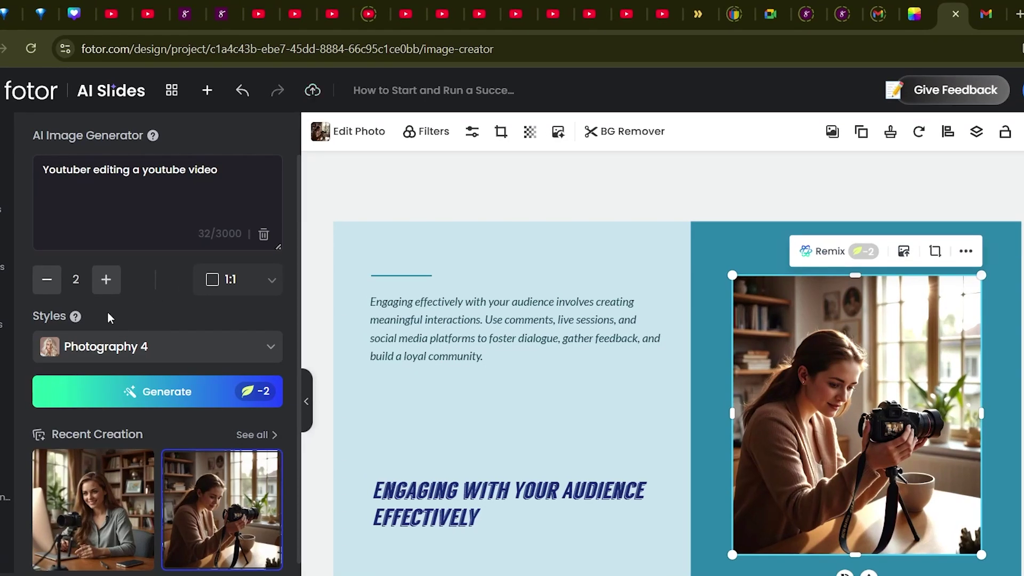
Place the generated image of the smiling woman at her computer on the slide and return to the image prompt
mouse_move(116, 501)
click(121, 493)
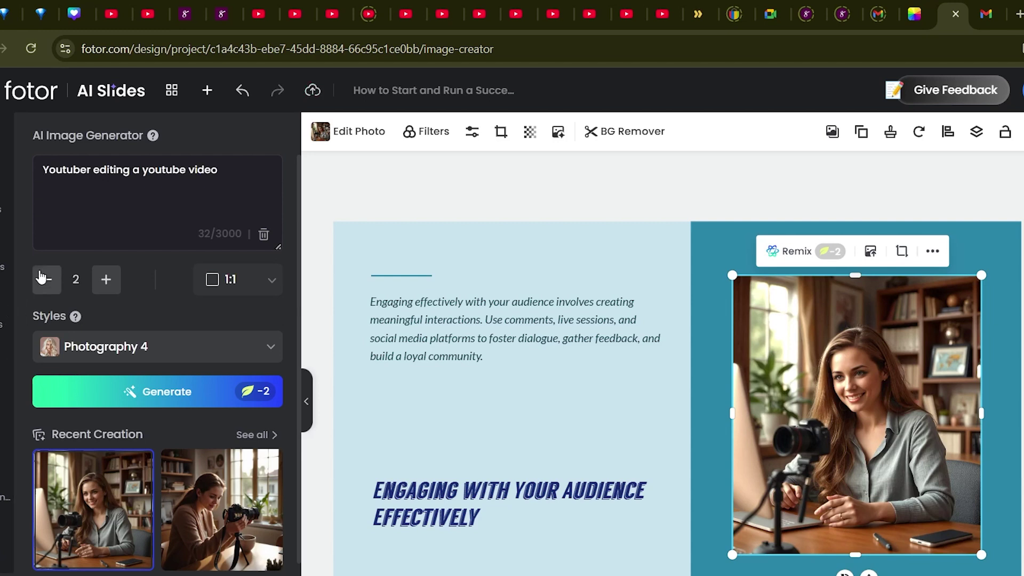
click(190, 215)
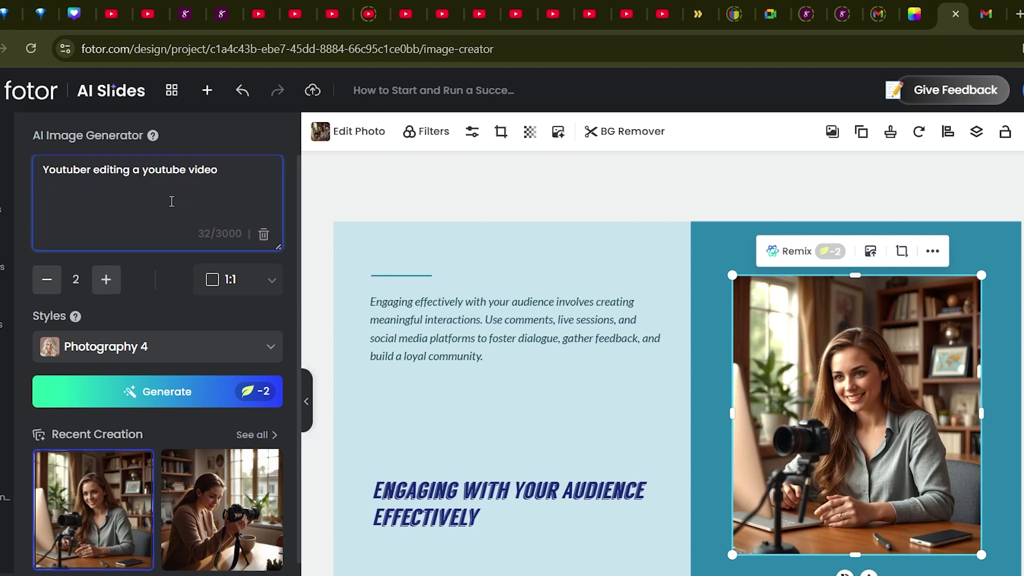
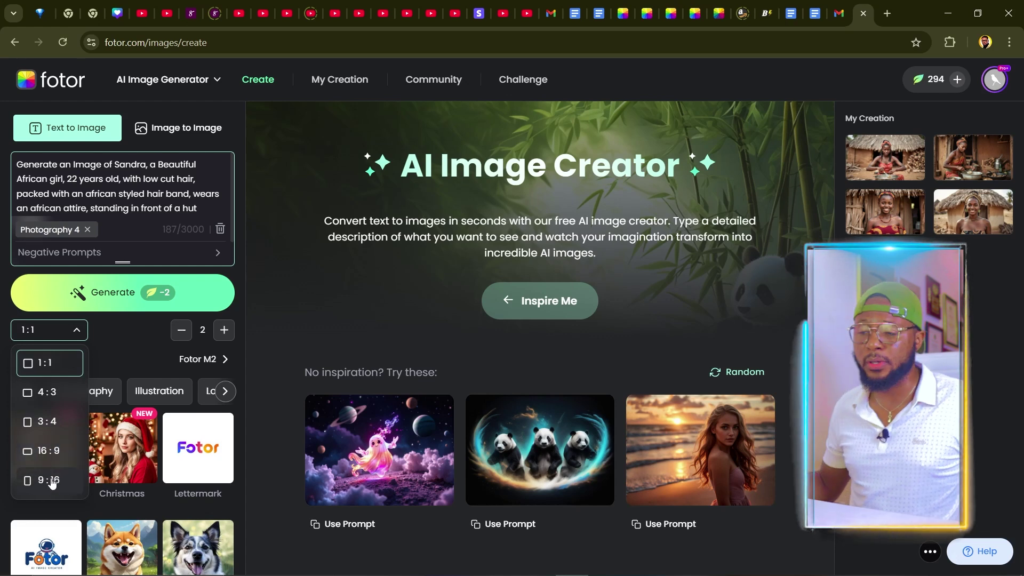
Set the AI Image Creator's aspect ratio to 16:9 and browse the available image styles
click(43, 457)
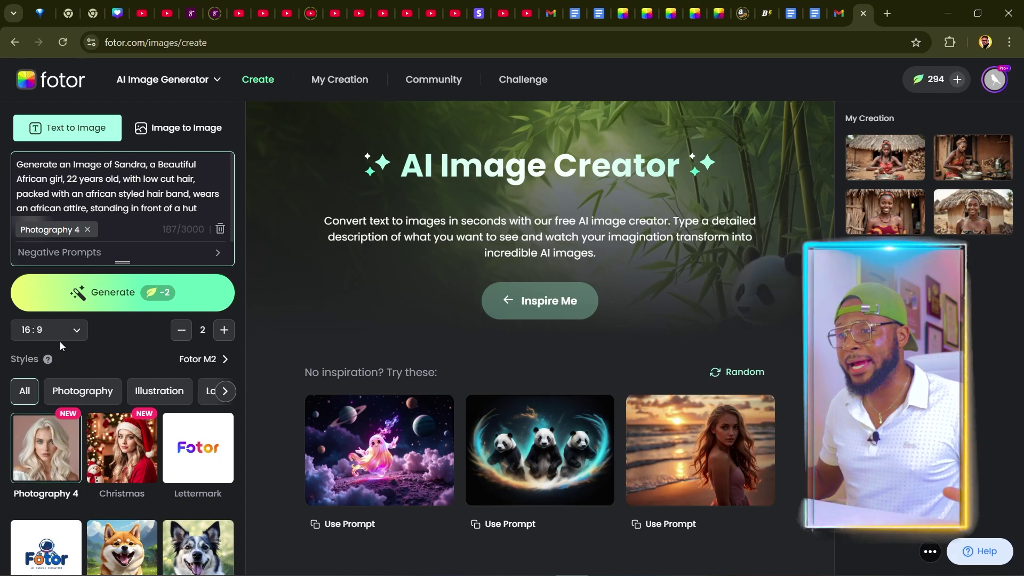
scroll(123, 342, down, 3)
scroll(81, 466, up, 3)
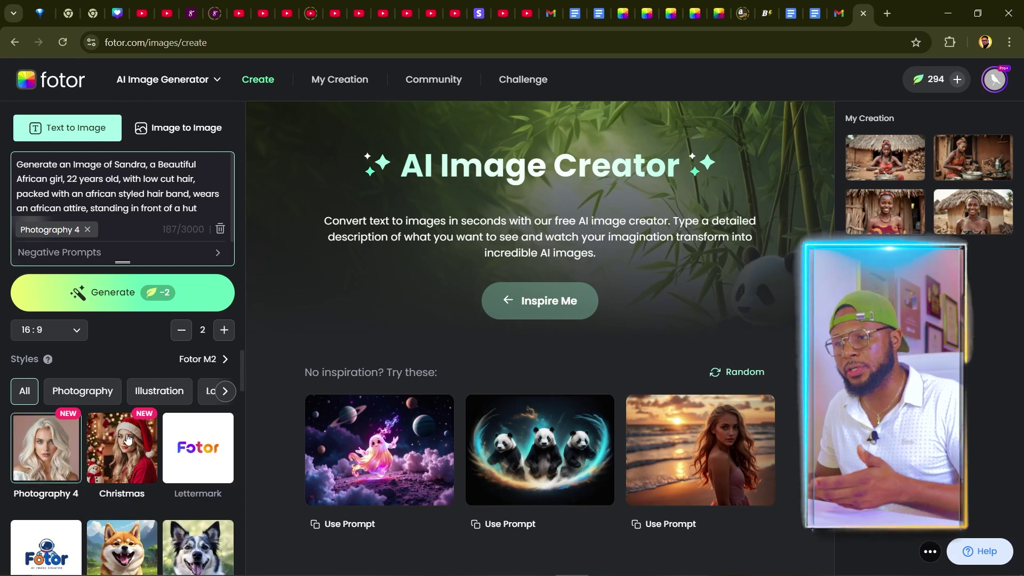
scroll(192, 446, down, 2)
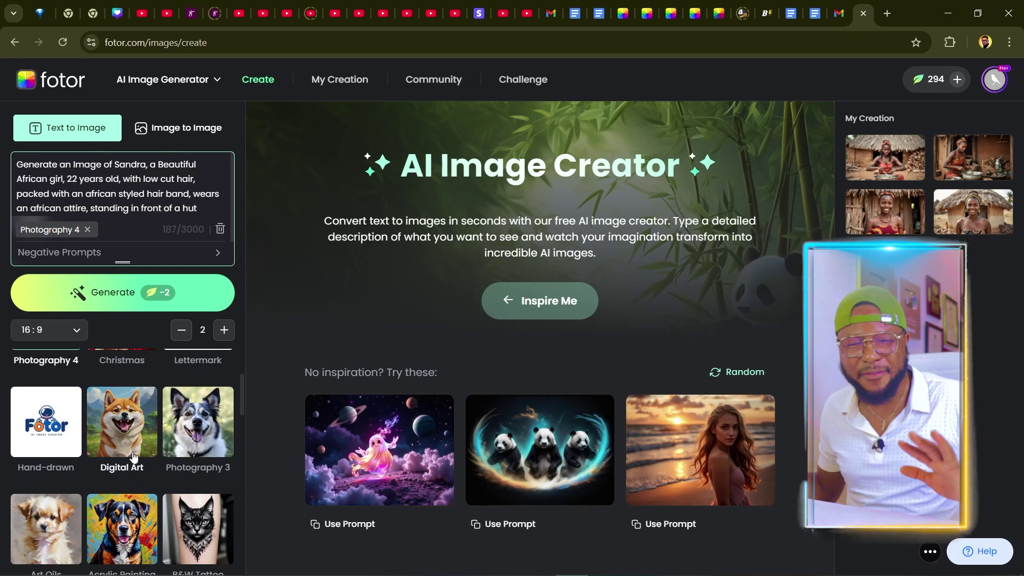
scroll(130, 457, up, 2)
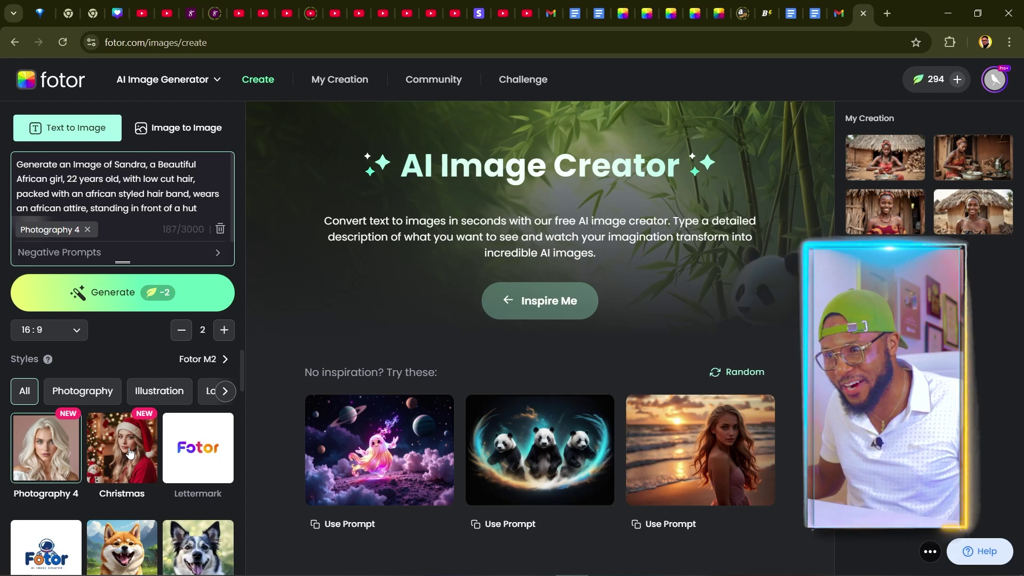
Generate two 16:9 Photography 4 images of the African girl before a hut and download the first one as a JPEG
click(110, 300)
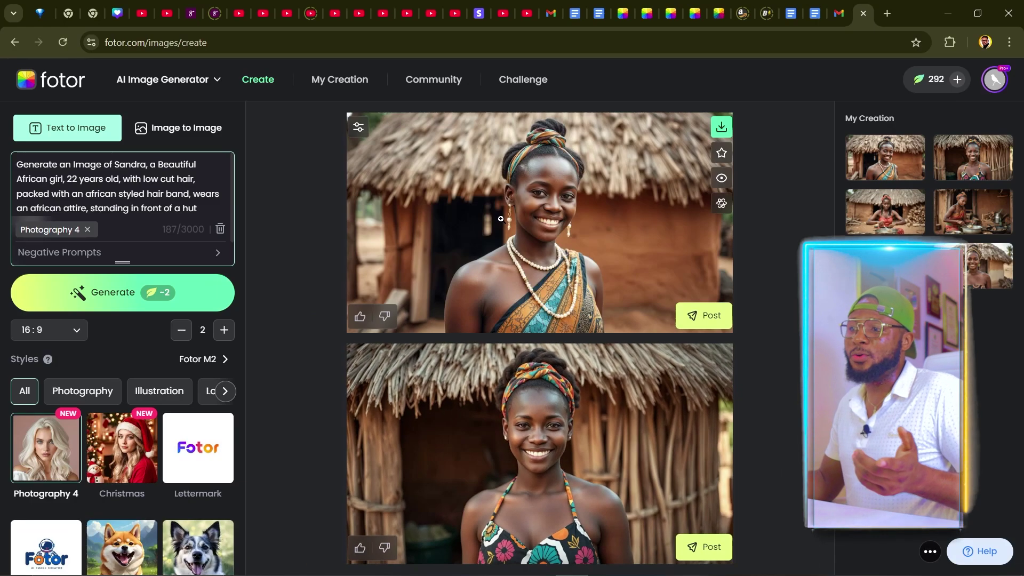
click(500, 223)
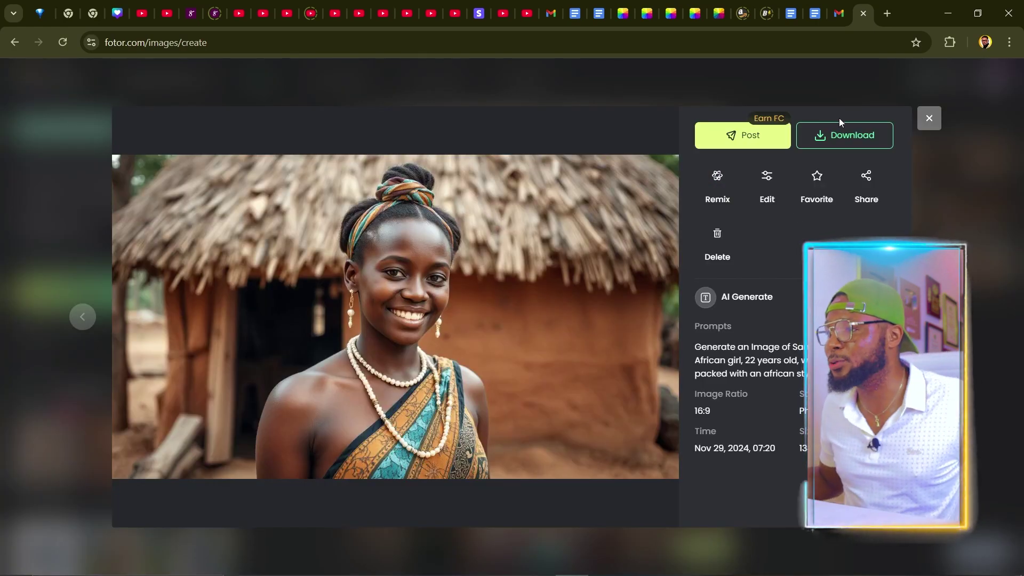
click(848, 140)
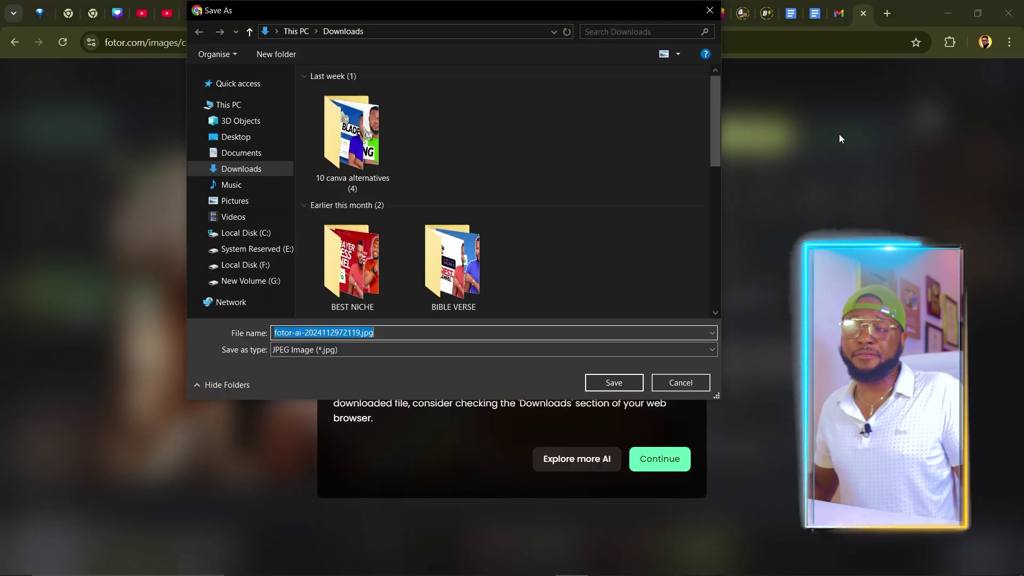
click(613, 383)
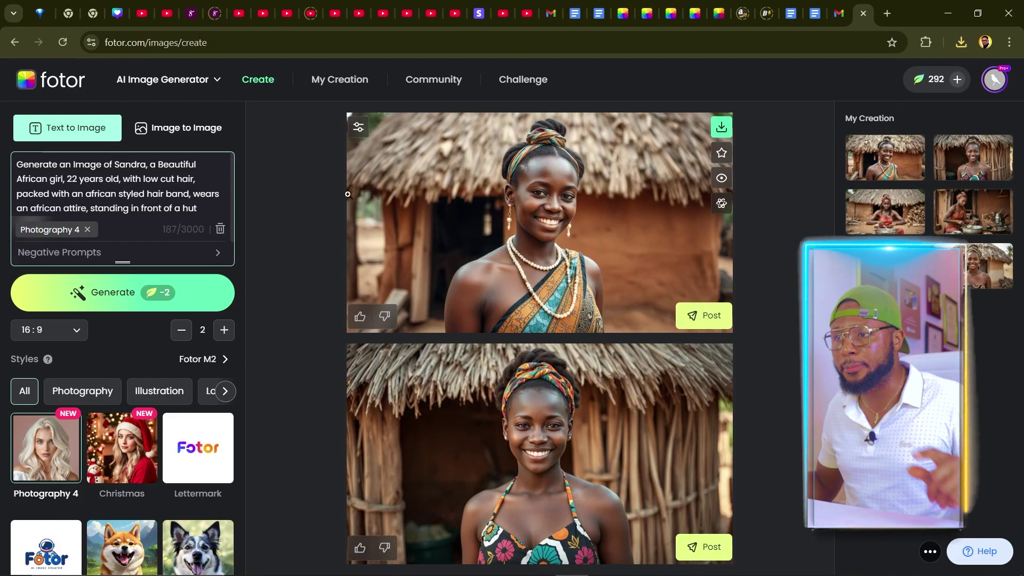
Switch to image-to-image generation and upload fotor-ai-2024112972119.jpg from Downloads as the source picture
click(171, 134)
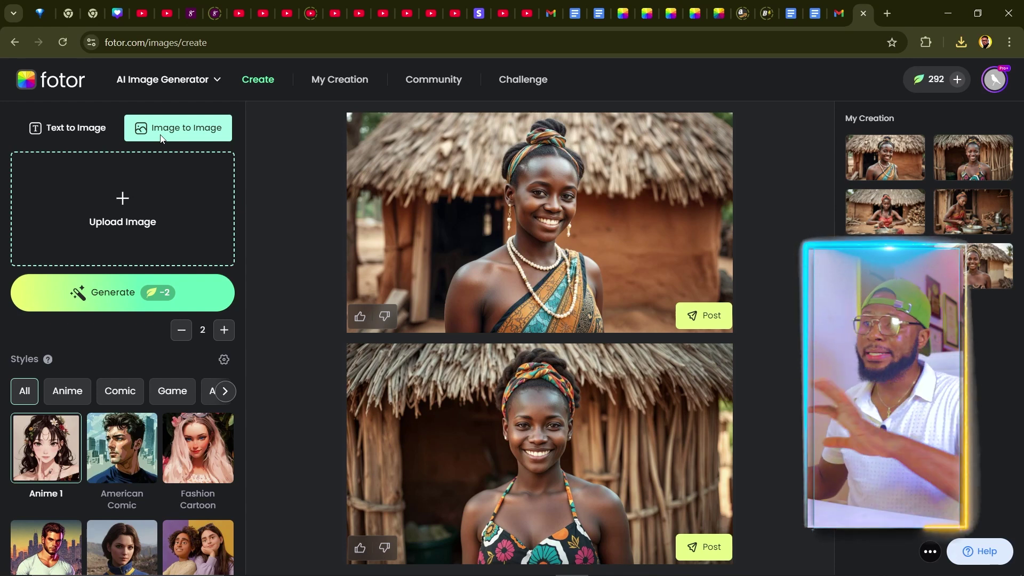
click(128, 202)
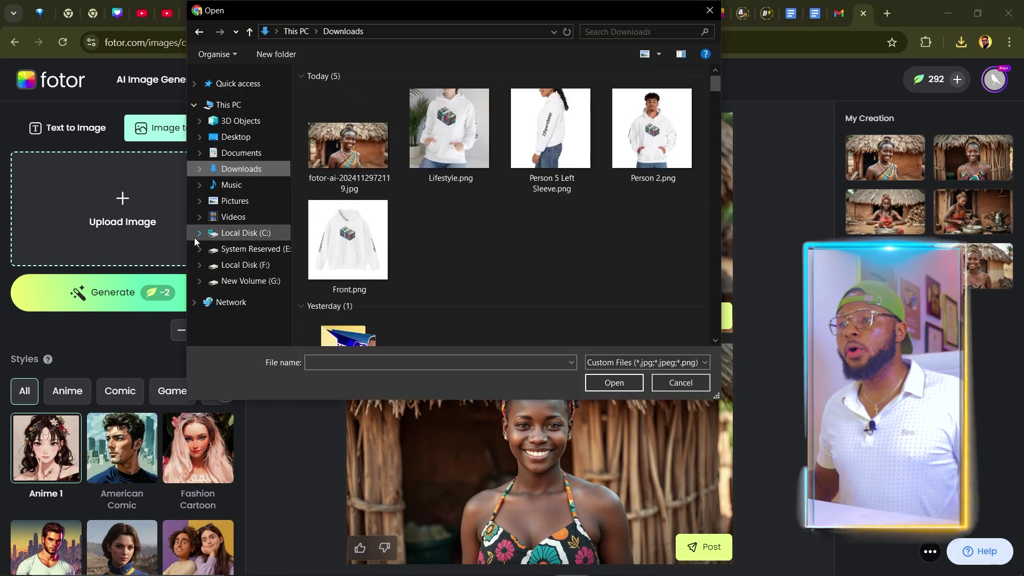
double_click(351, 159)
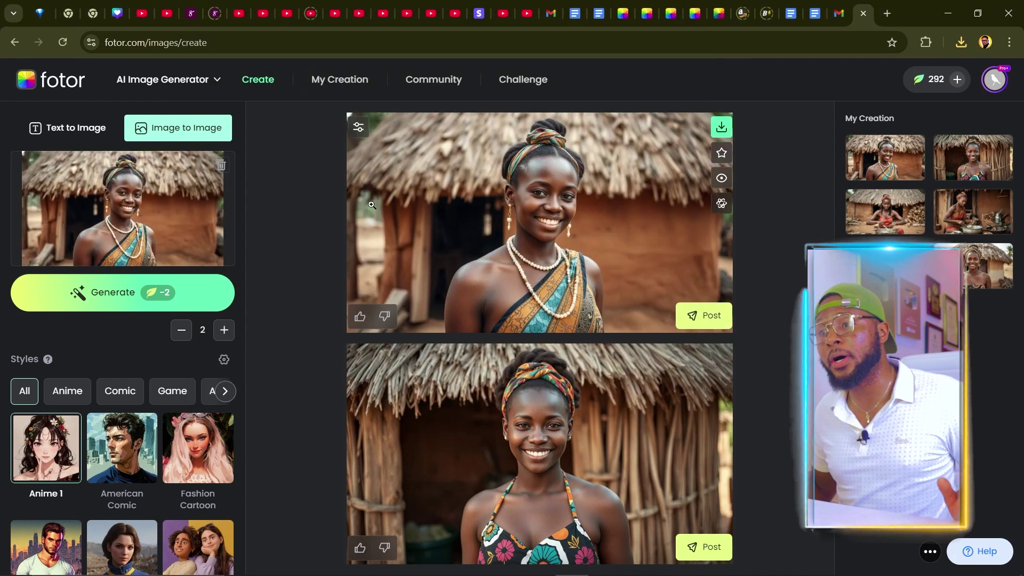
Generate two aged versions of the uploaded portrait with the Be Old style
scroll(134, 339, down, 10)
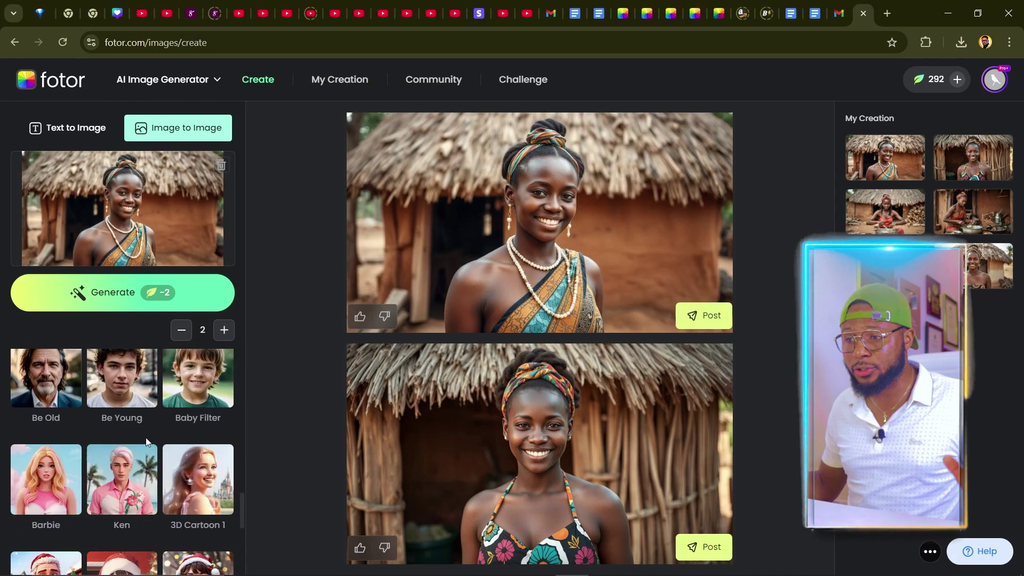
scroll(145, 441, up, 1)
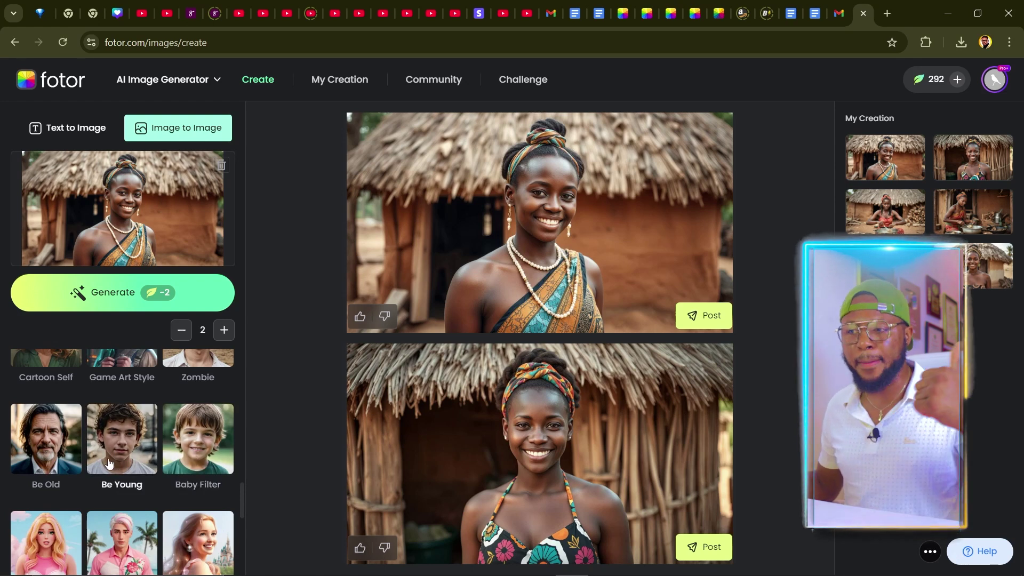
click(41, 451)
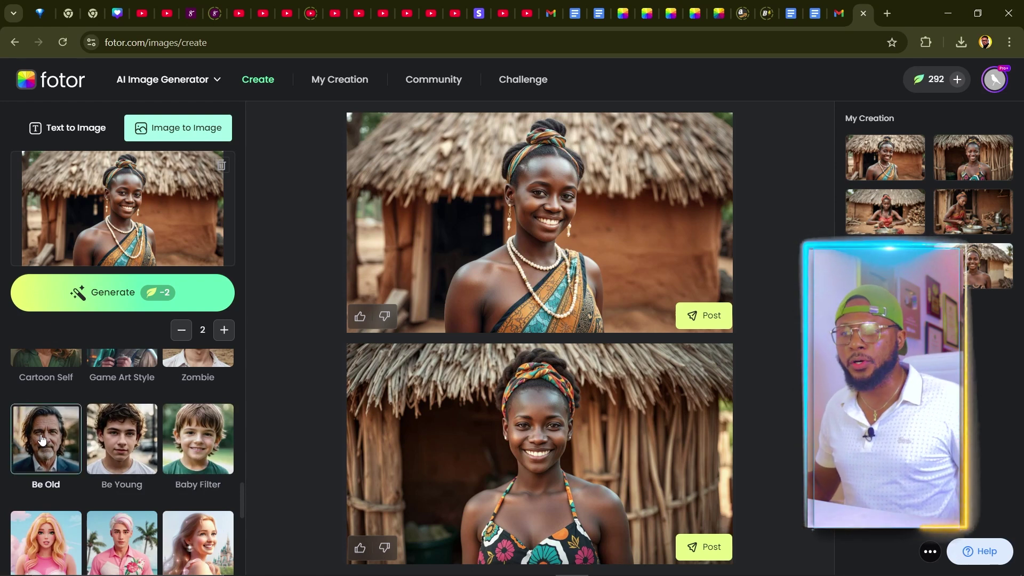
click(109, 292)
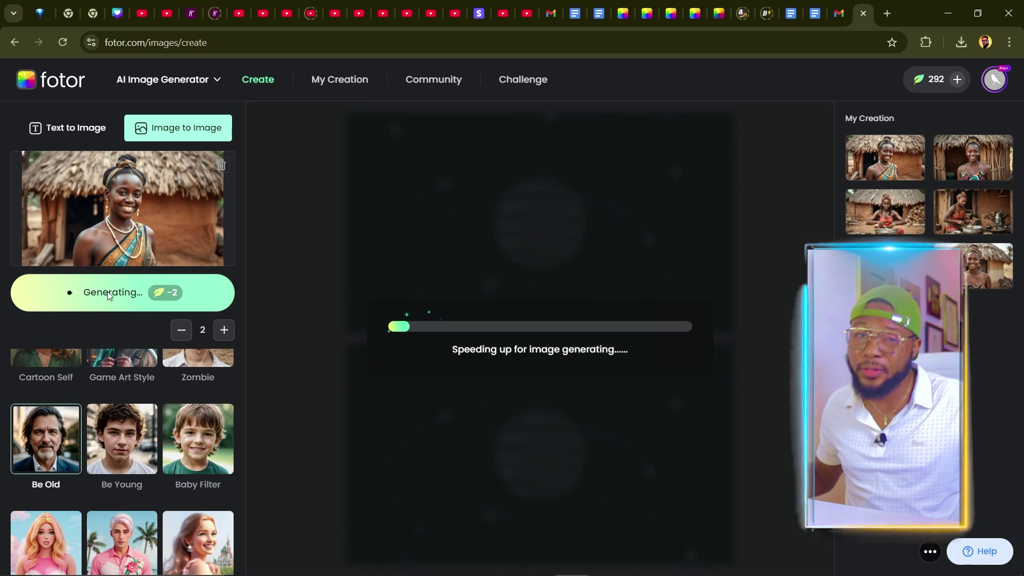
mouse_move(177, 209)
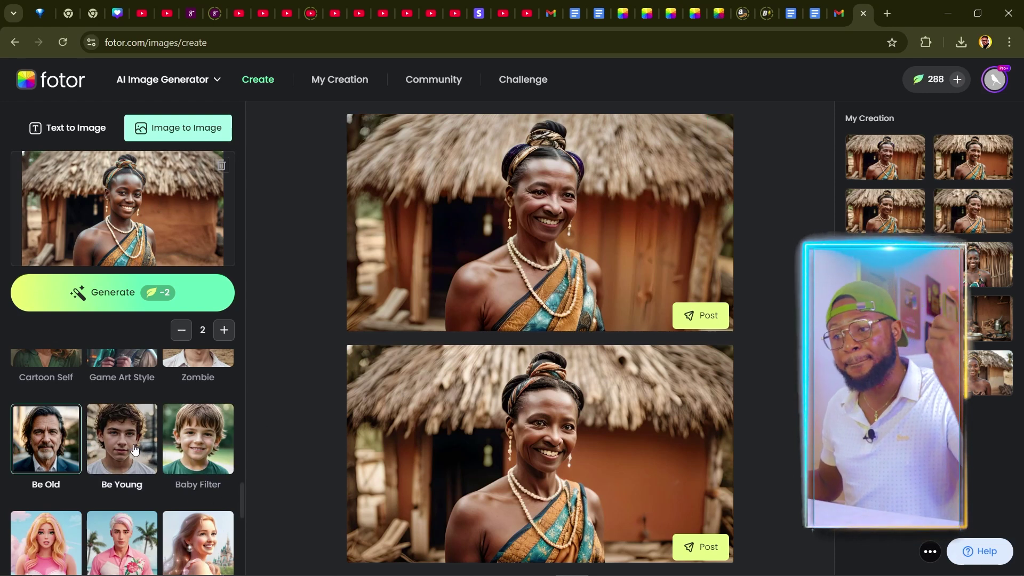
Generate two younger versions of the same portrait with the Be Young style
click(198, 438)
click(122, 294)
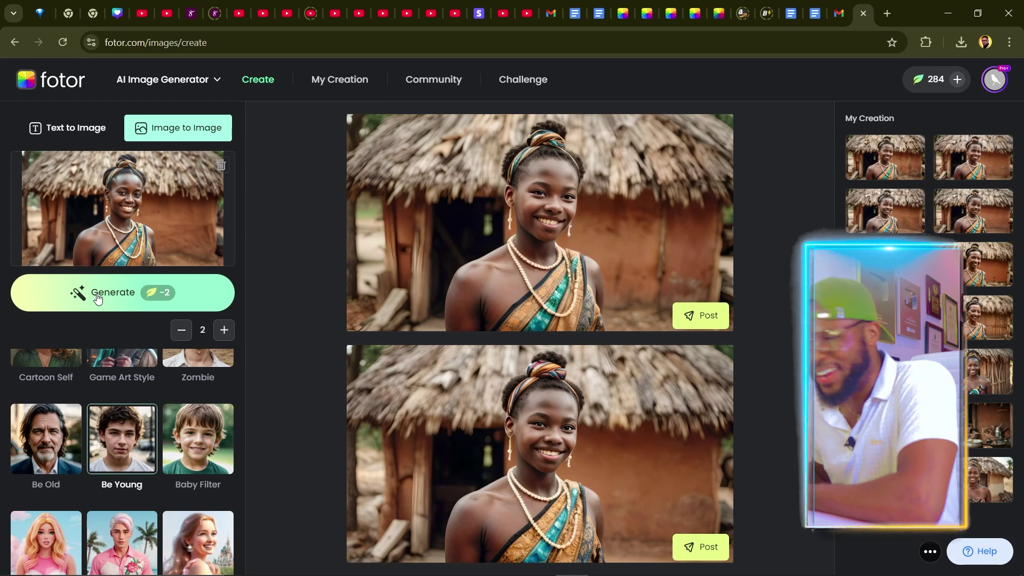
mouse_move(18, 200)
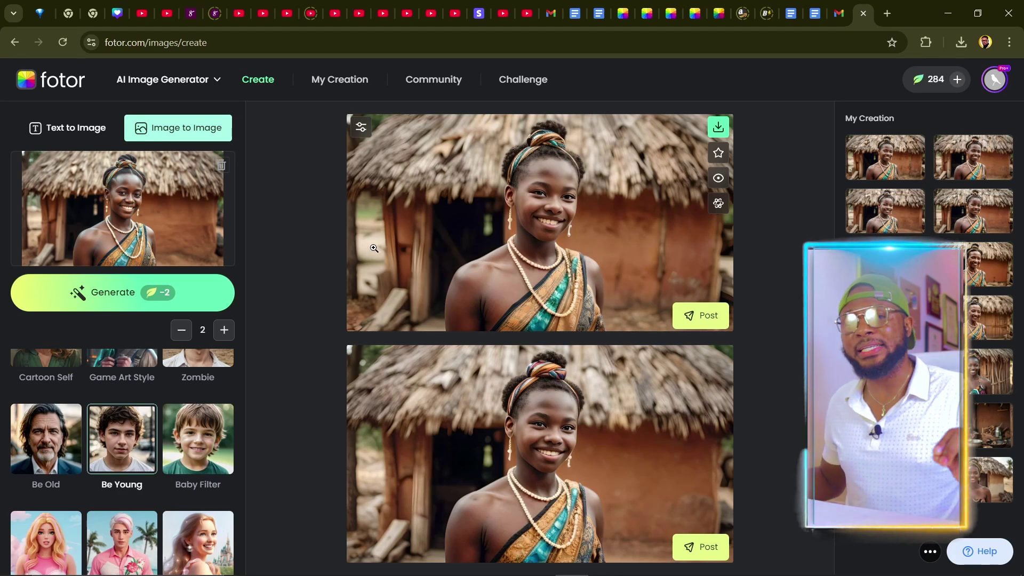
Open the first Be Young image in AI Replace and brush over both earrings with brush size 30
click(361, 128)
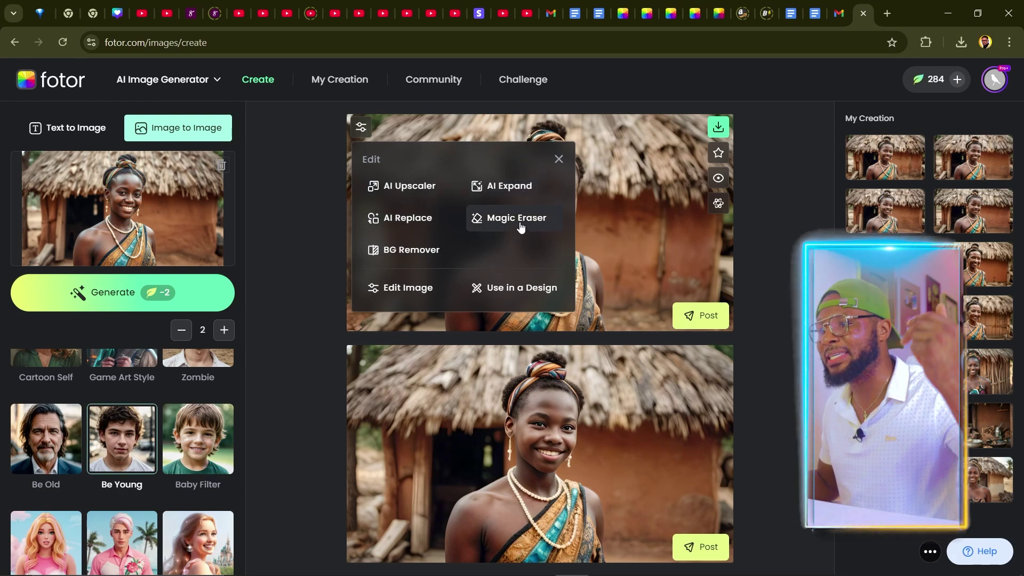
click(406, 229)
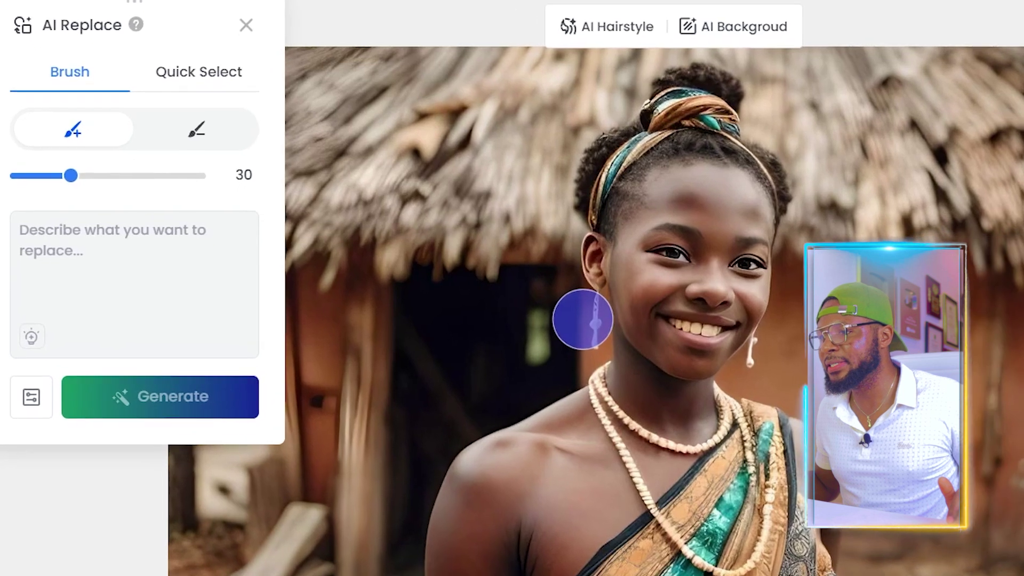
drag(533, 313, 532, 326)
drag(779, 357, 784, 364)
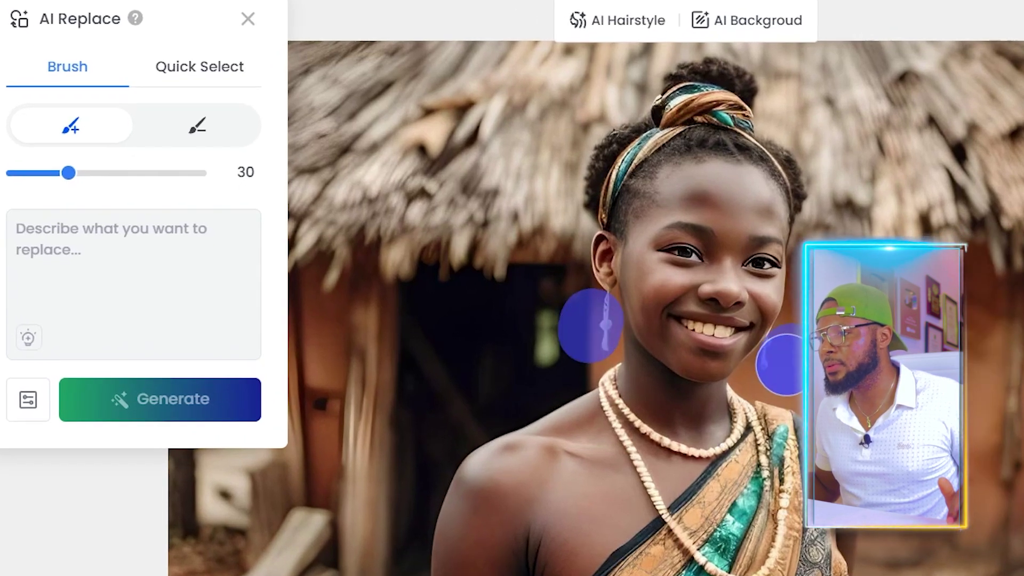
Replace the brushed areas using the prompt "Gold earrings" and apply the first generated result
click(117, 249)
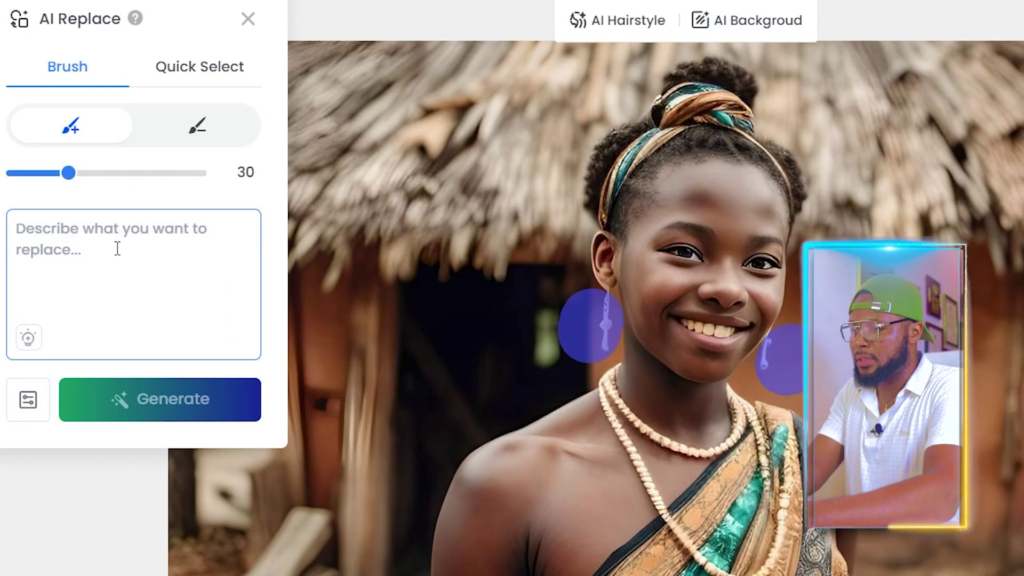
text(Gold ear)
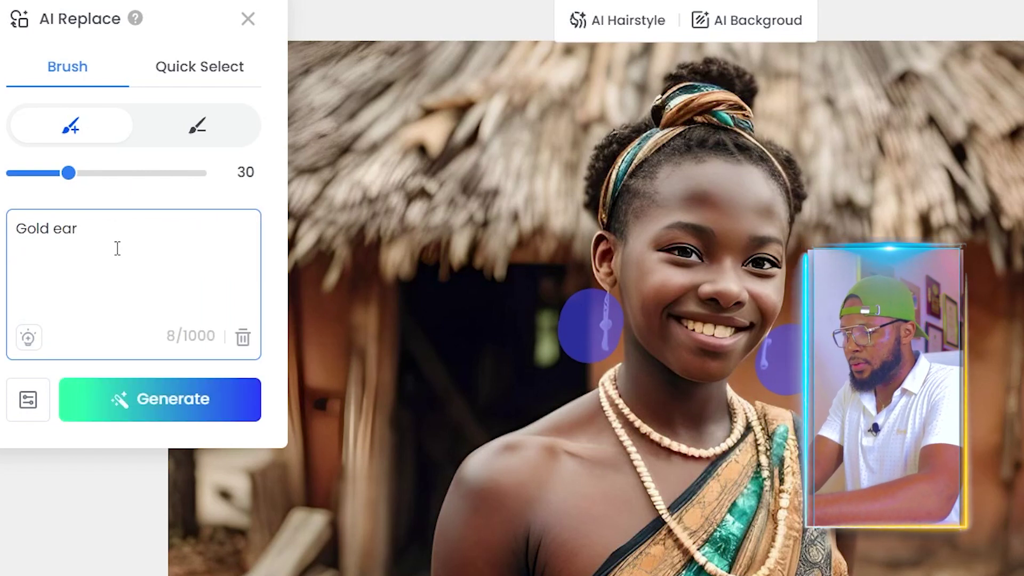
text(rings)
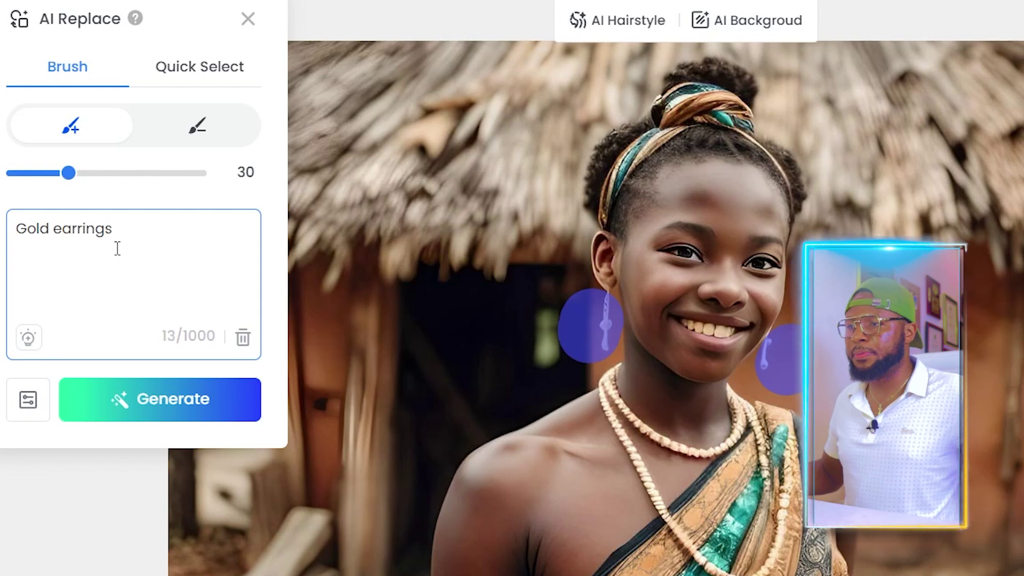
click(120, 403)
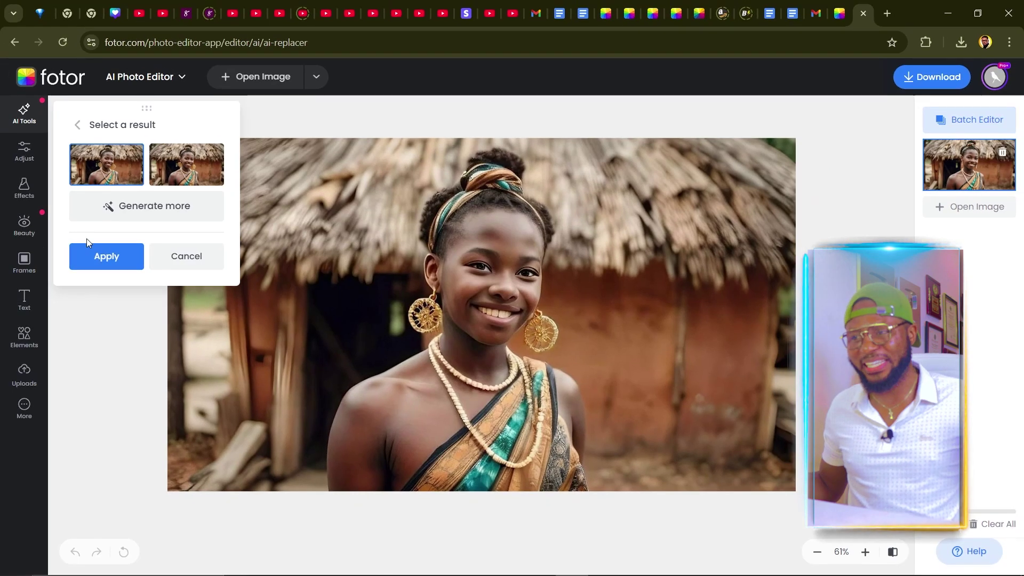
click(107, 258)
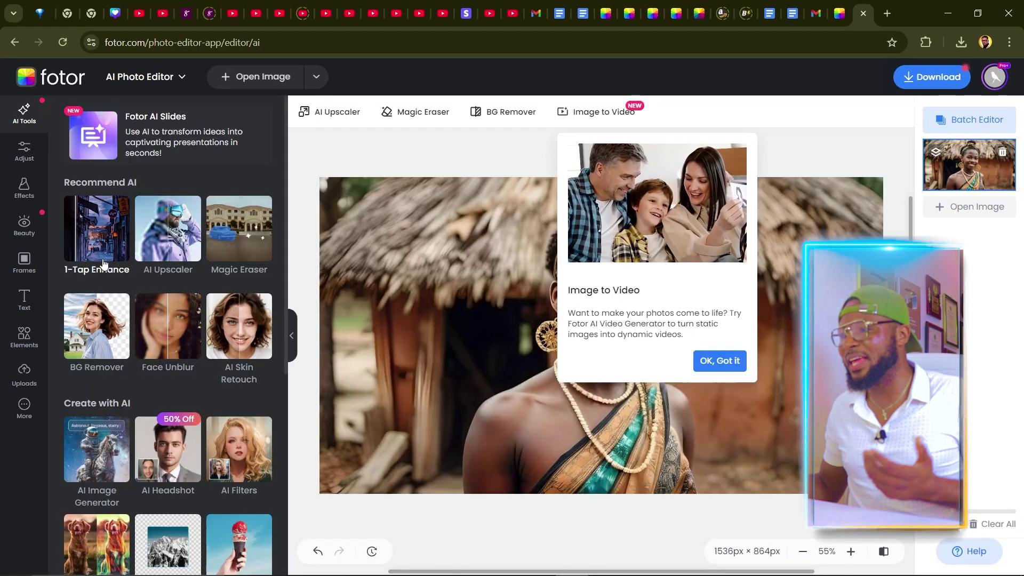
Dismiss the Image to Video introduction and download the edited portrait as a high-quality JPG
click(728, 361)
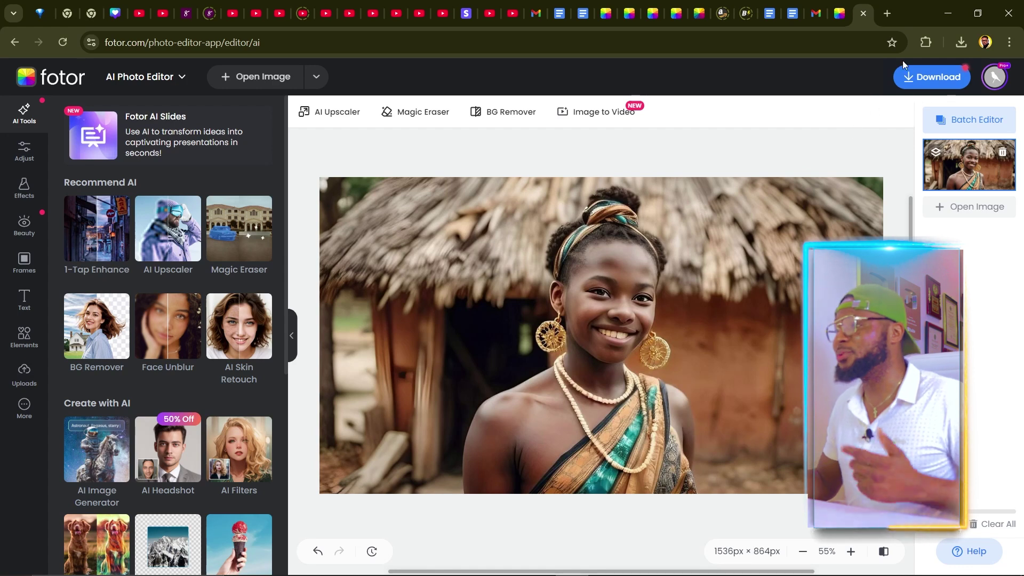
click(911, 79)
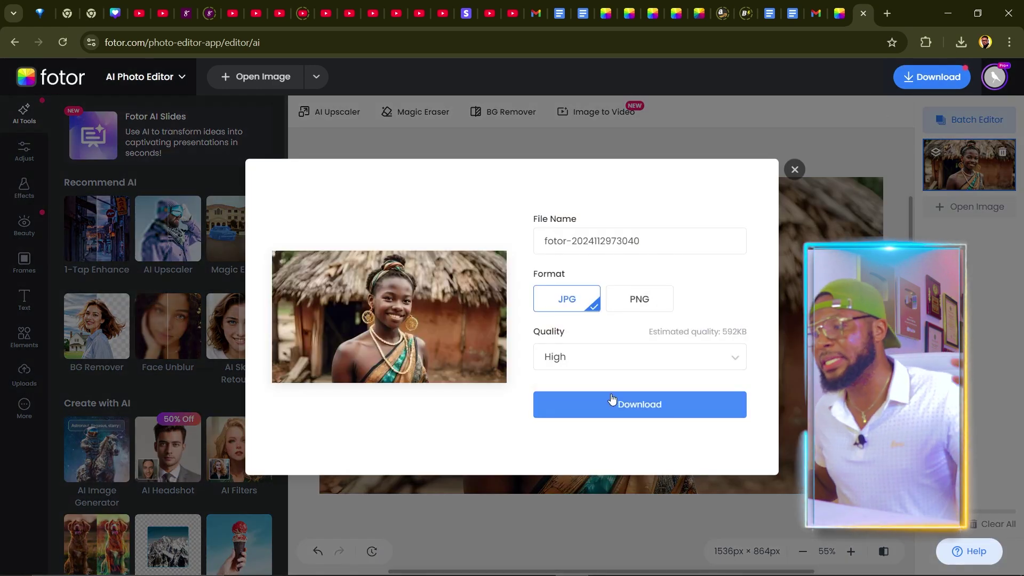
click(628, 405)
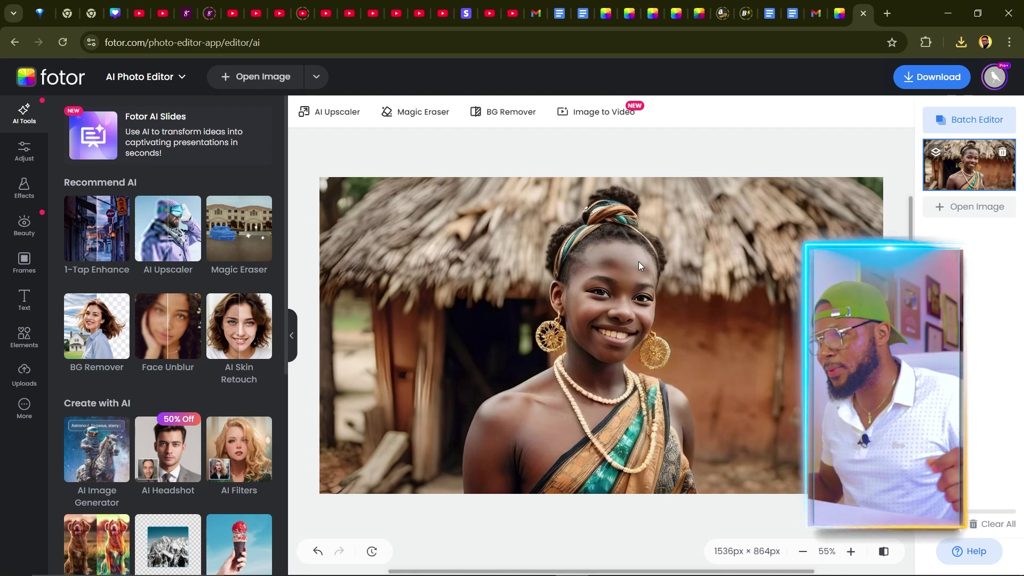
Send the portrait to Image to Video and generate a standard-definition video with the prompt "smiling" and no style
click(600, 114)
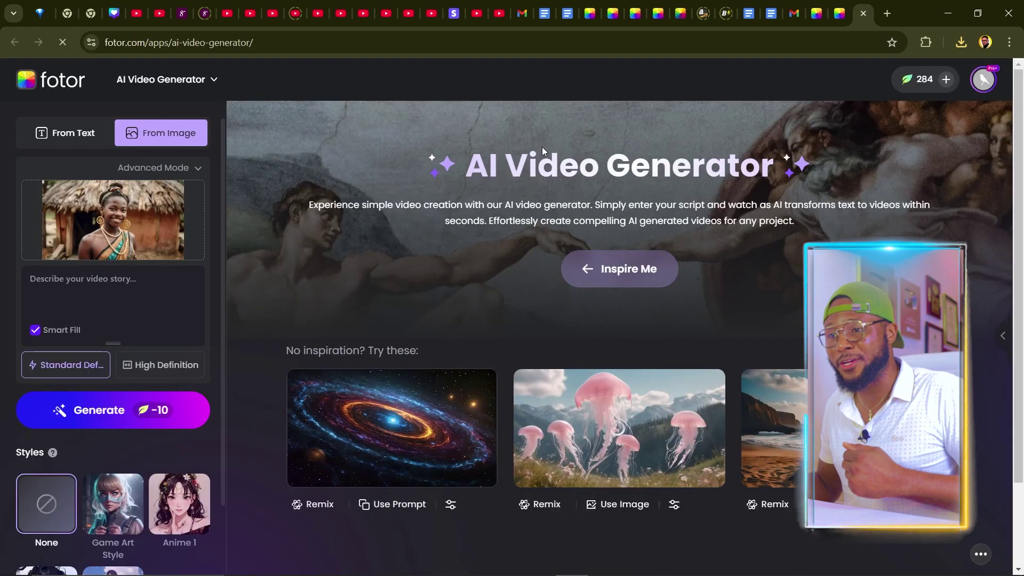
click(93, 279)
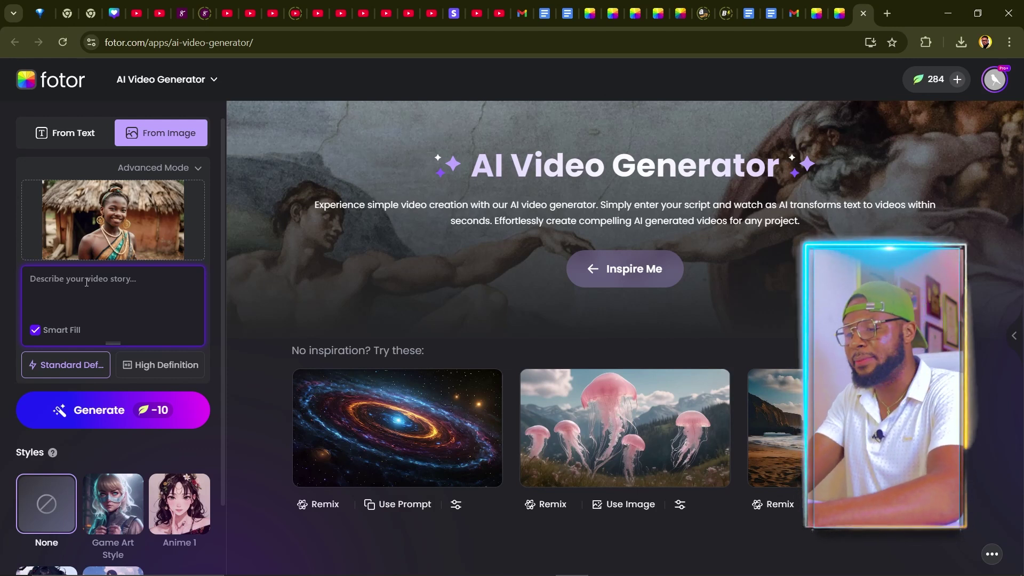
text(smiling)
scroll(38, 422, down, 2)
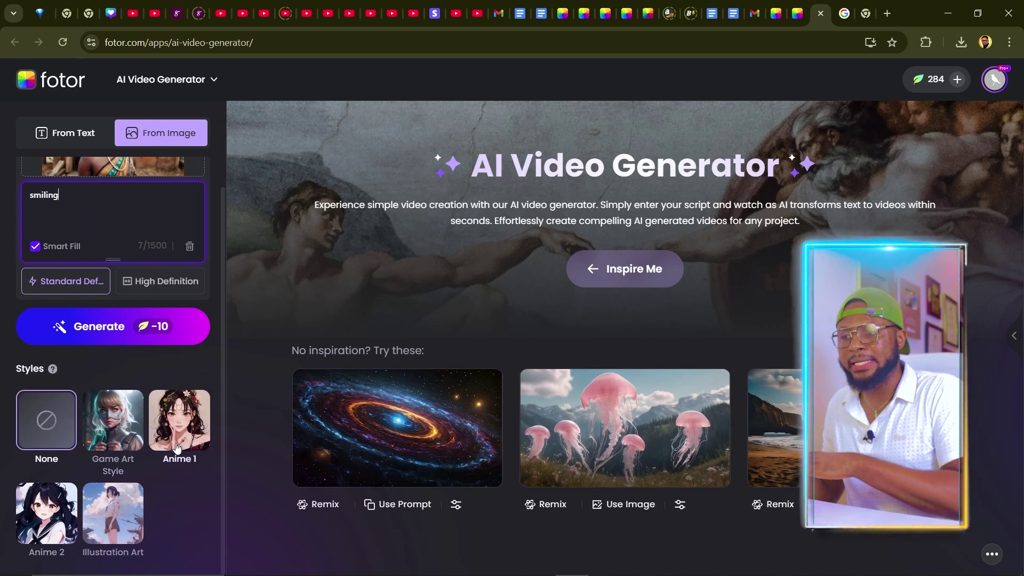
scroll(106, 285, up, 2)
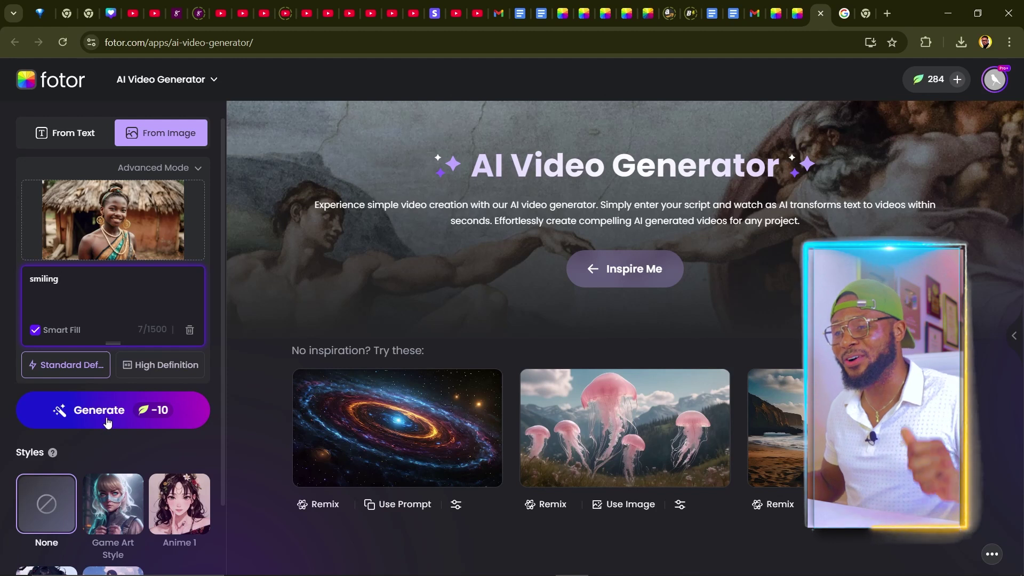
click(94, 410)
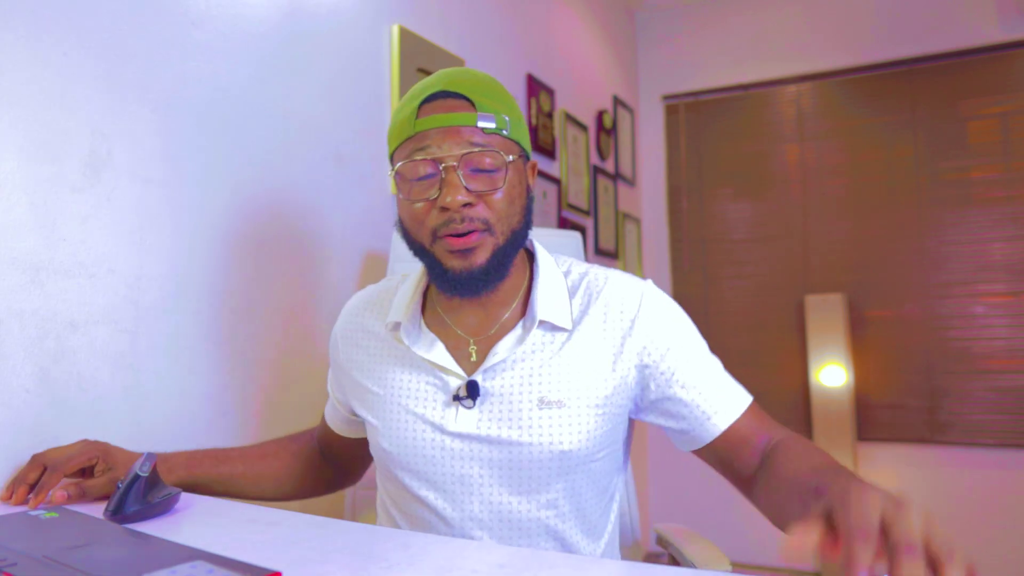